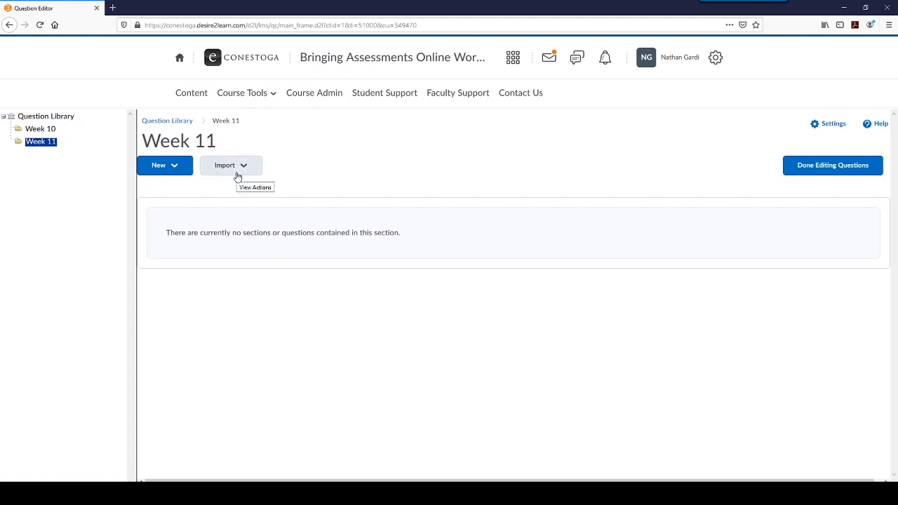
pyautogui.click(237, 176)
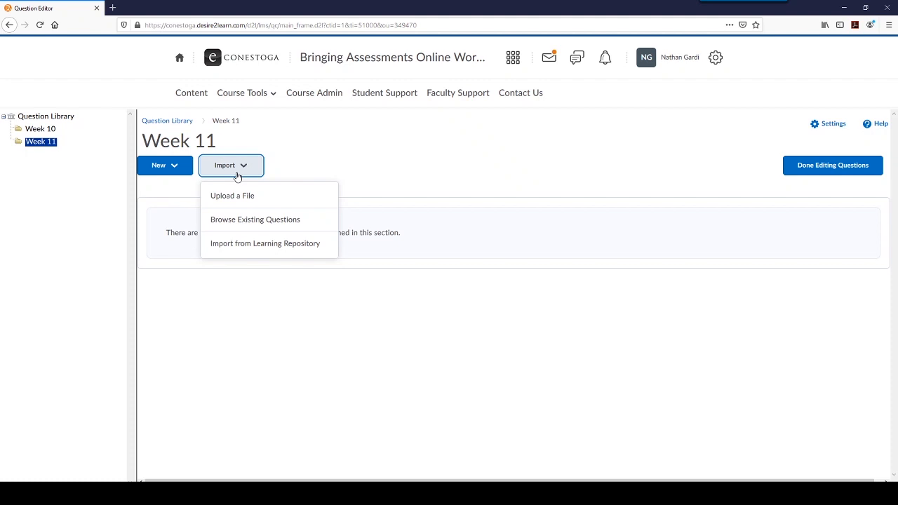
pyautogui.click(317, 174)
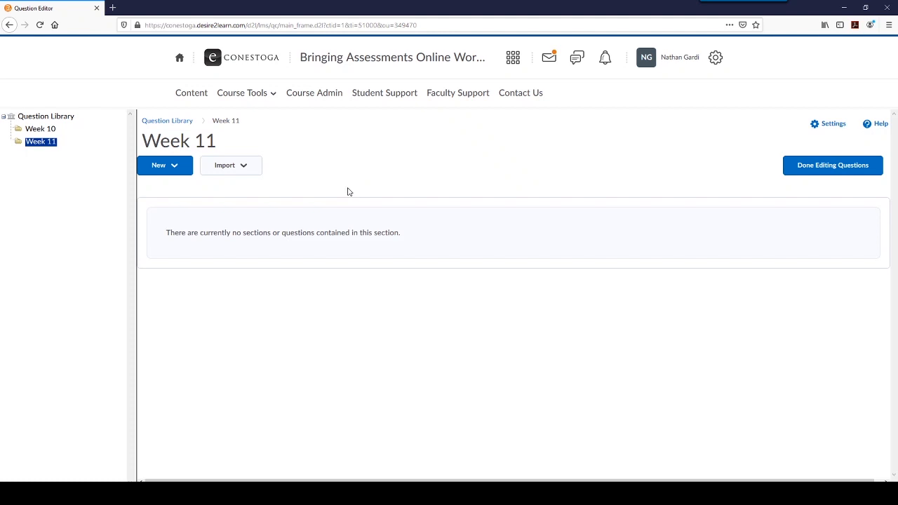
# Switch to the sample quiz document in Word and copy question 1's text, without its number, into the multiple-choice question's Question Text
pyautogui.moveTo(400, 491)
pyautogui.click(449, 463)
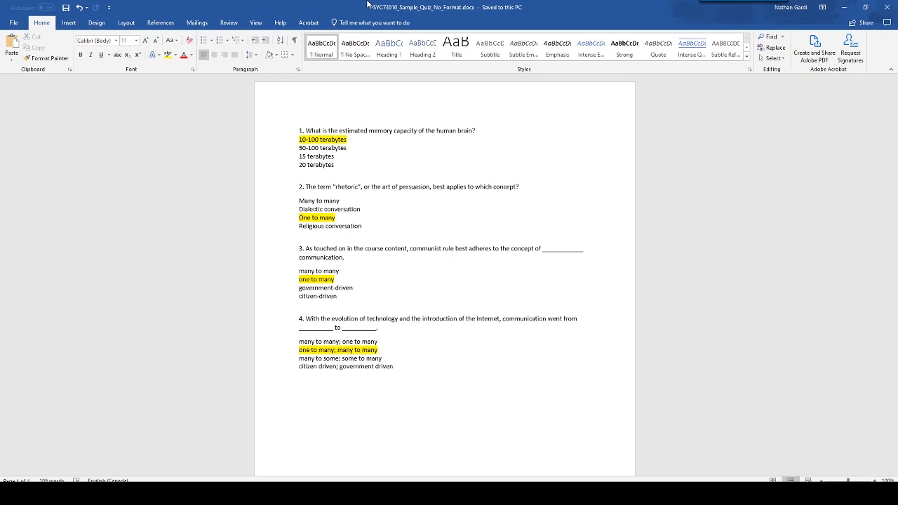
pyautogui.moveTo(367, 5); pyautogui.dragTo(668, 55)
pyautogui.moveTo(779, 180); pyautogui.dragTo(607, 180)
pyautogui.hotkey('ctrl', 'c')
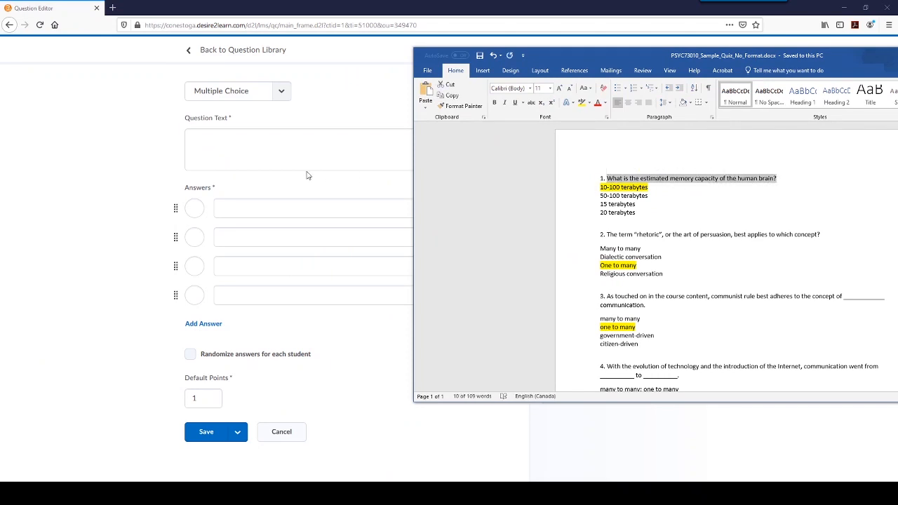
pyautogui.click(307, 155)
pyautogui.hotkey('ctrl', 'v')
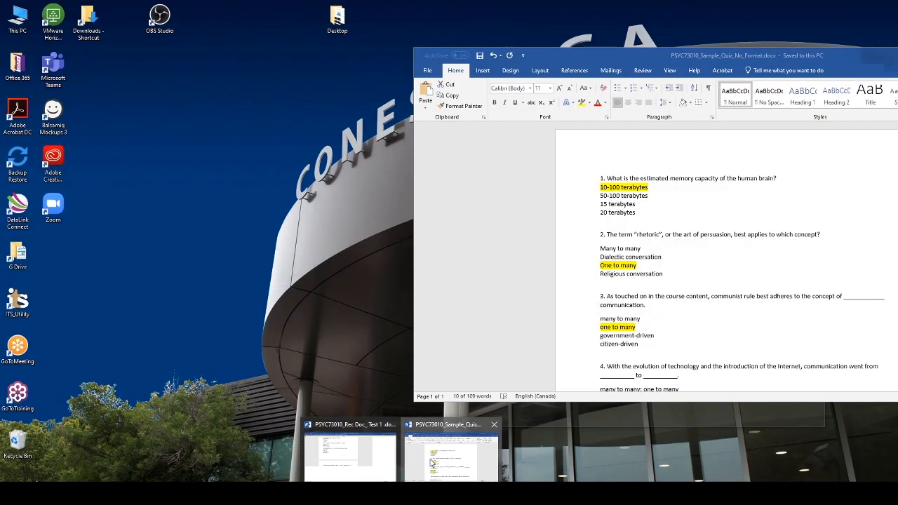
# Copy the highlighted answer "10-100 terabytes" from the Word document into the question's first answer field
pyautogui.click(432, 463)
pyautogui.moveTo(653, 188); pyautogui.dragTo(599, 188)
pyautogui.hotkey('ctrl', 'c')
pyautogui.click(337, 208)
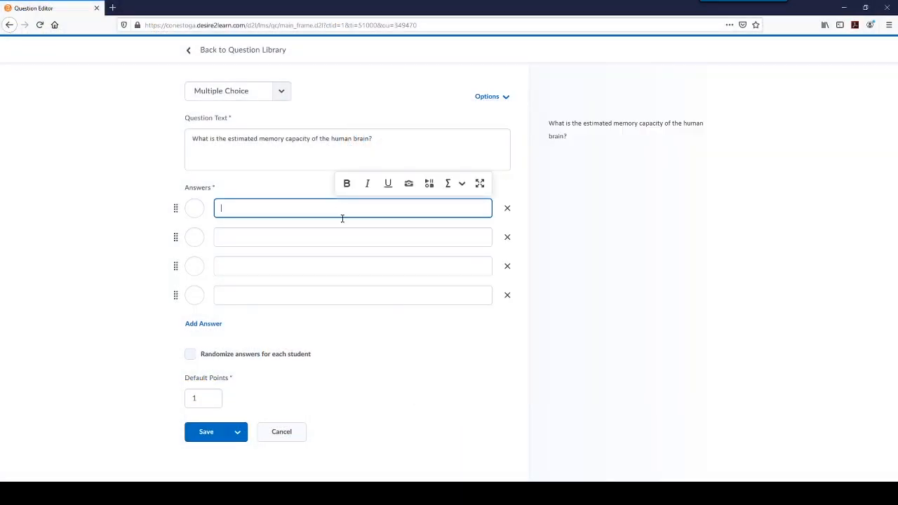
pyautogui.hotkey('ctrl', 'v')
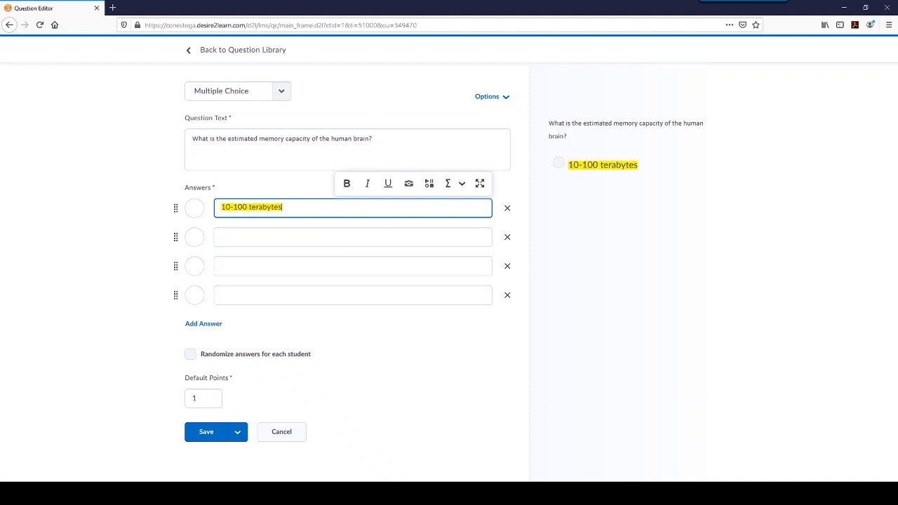
# Copy "50-100 terabytes" from the Word document into the question's second answer field
pyautogui.click(466, 457)
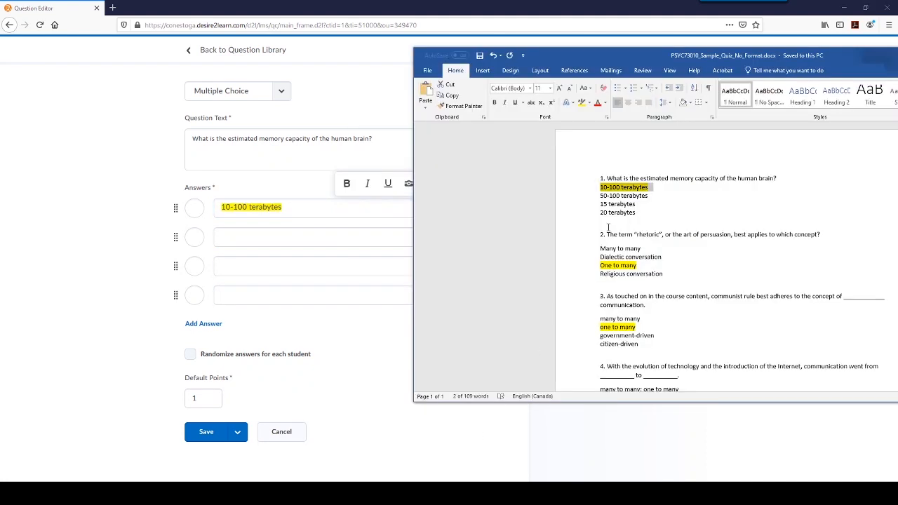
pyautogui.moveTo(652, 196); pyautogui.dragTo(598, 201)
pyautogui.hotkey('ctrl', 'c')
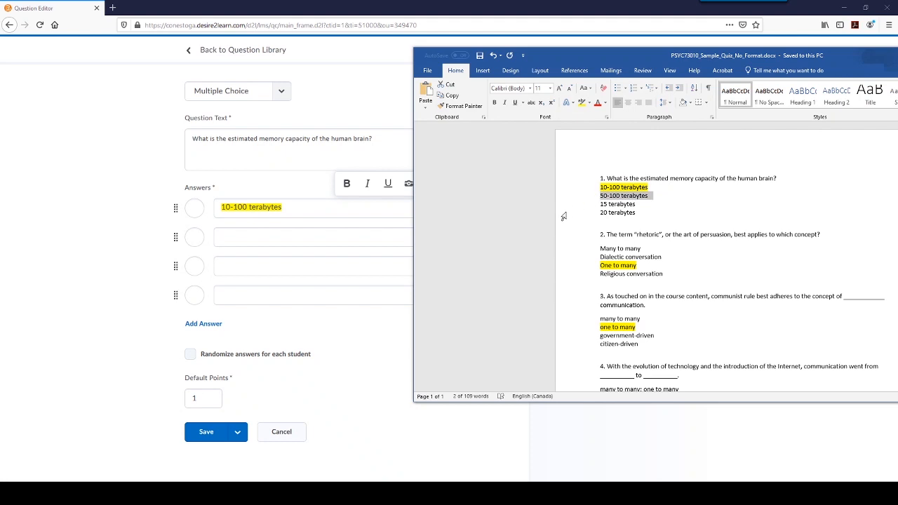
pyautogui.click(371, 240)
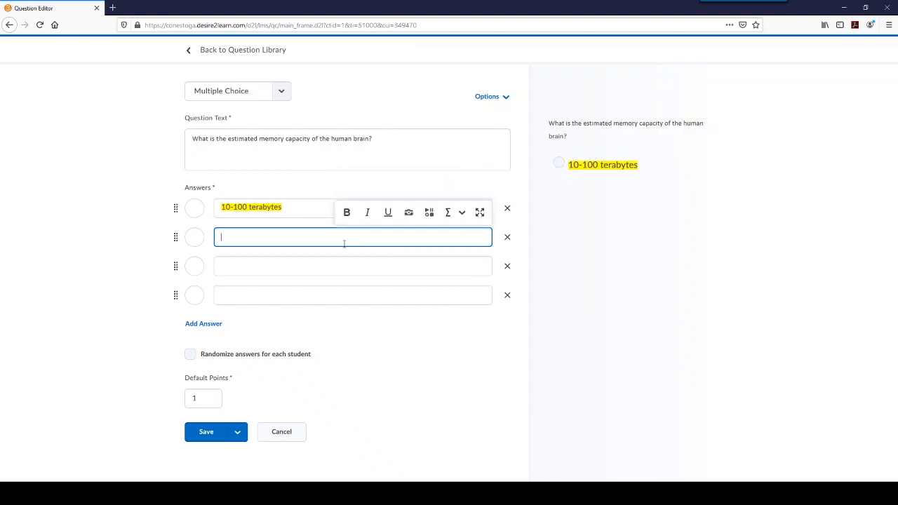
pyautogui.hotkey('ctrl', 'v')
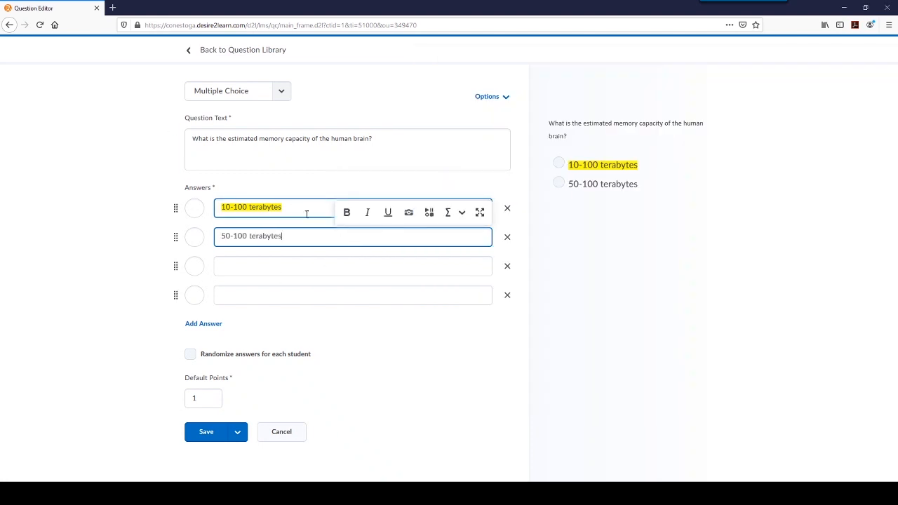
# Replace the yellow-highlighted first answer with "10-100 terabytes" as plain text, without the Word formatting
pyautogui.click(310, 209)
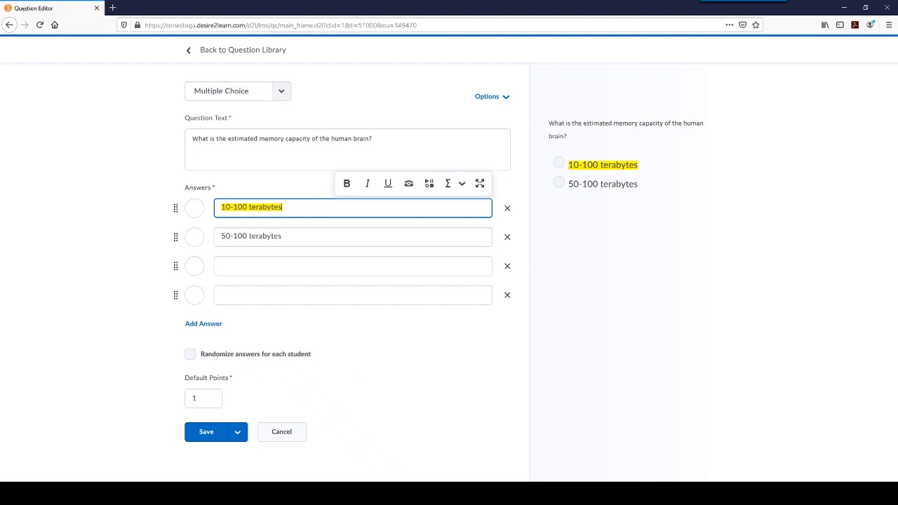
pyautogui.click(437, 448)
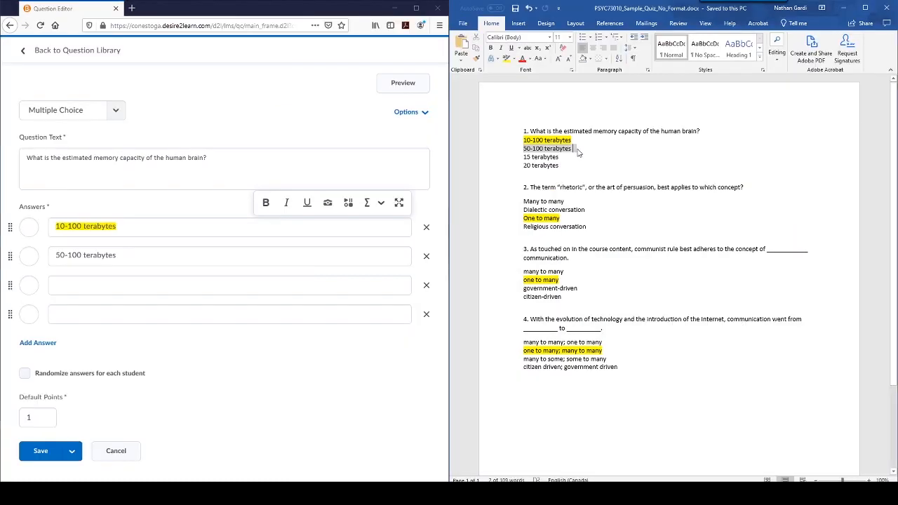
pyautogui.moveTo(576, 141); pyautogui.dragTo(525, 141)
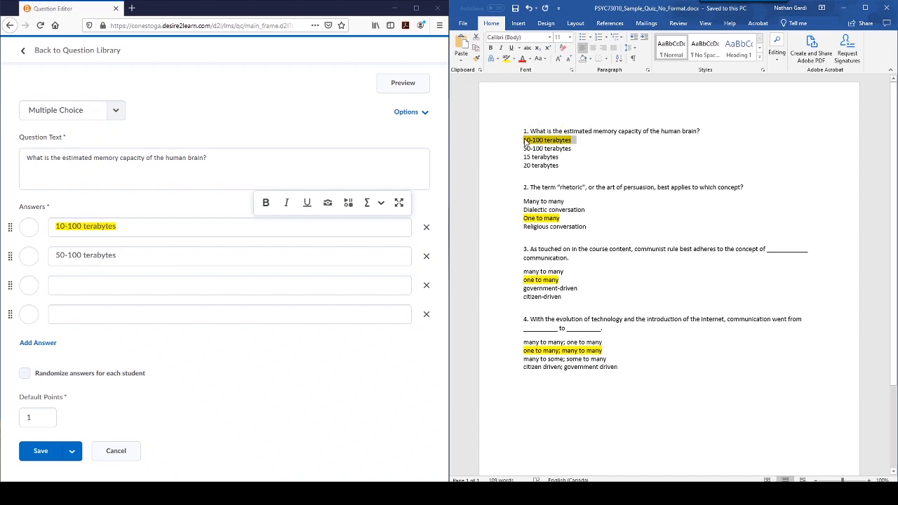
pyautogui.click(160, 227)
pyautogui.hotkey('ctrl', 'a')
pyautogui.hotkey('ctrl', 'c')
pyautogui.press('BackSpace')
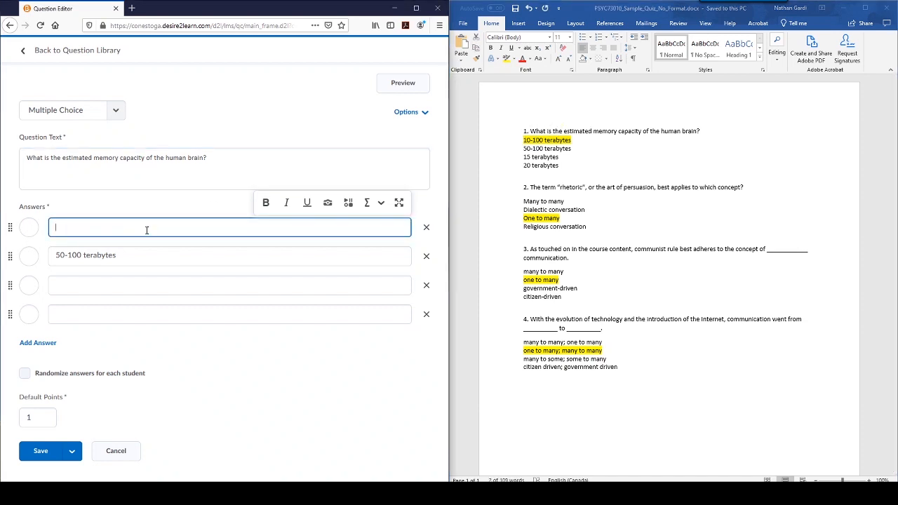
pyautogui.rightClick(147, 231)
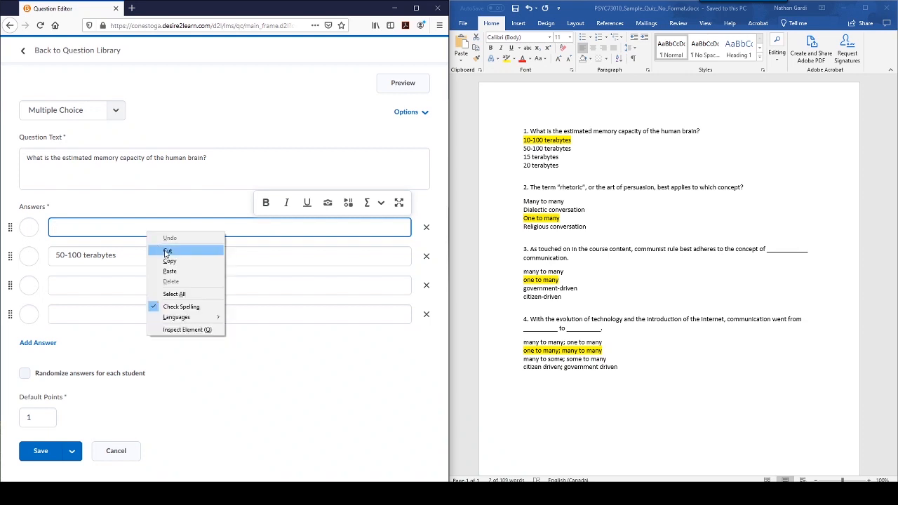
pyautogui.click(120, 230)
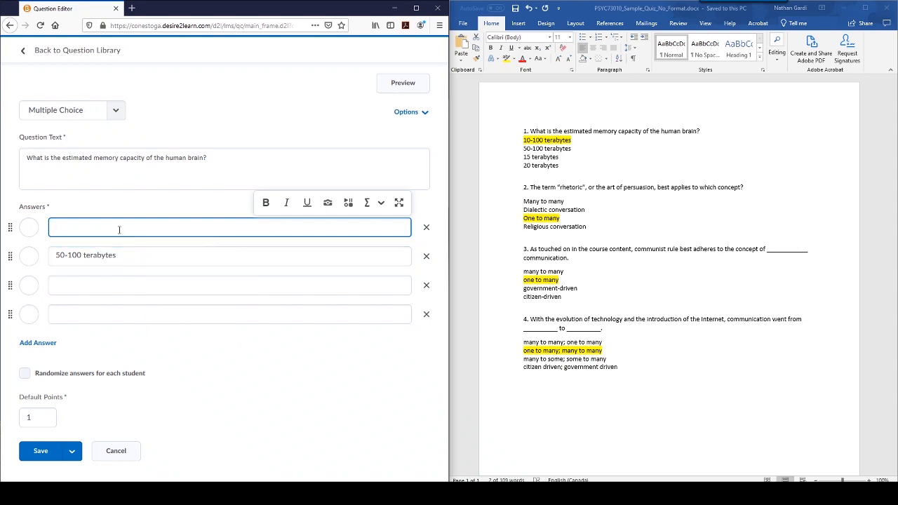
pyautogui.hotkey('ctrl', 'v')
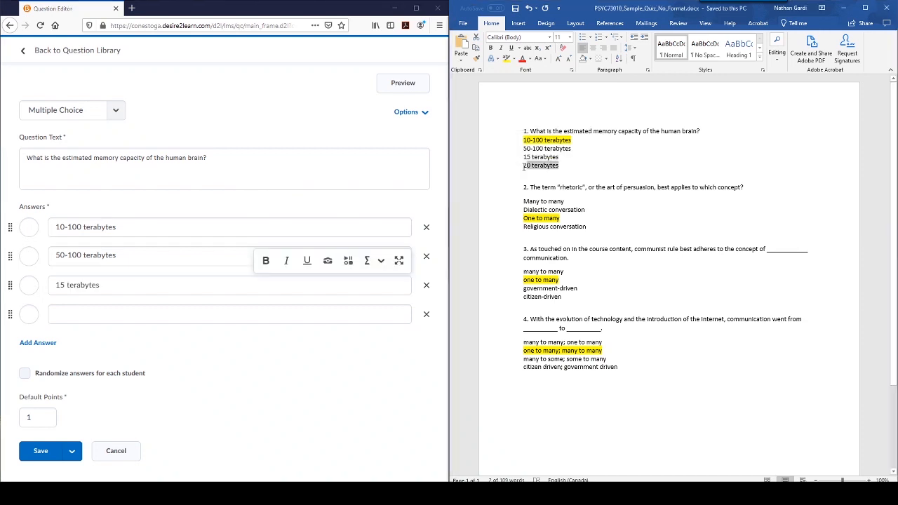
# Enter "20 terabytes" as the fourth answer and mark "10-100 terabytes" as the correct answer
pyautogui.click(201, 316)
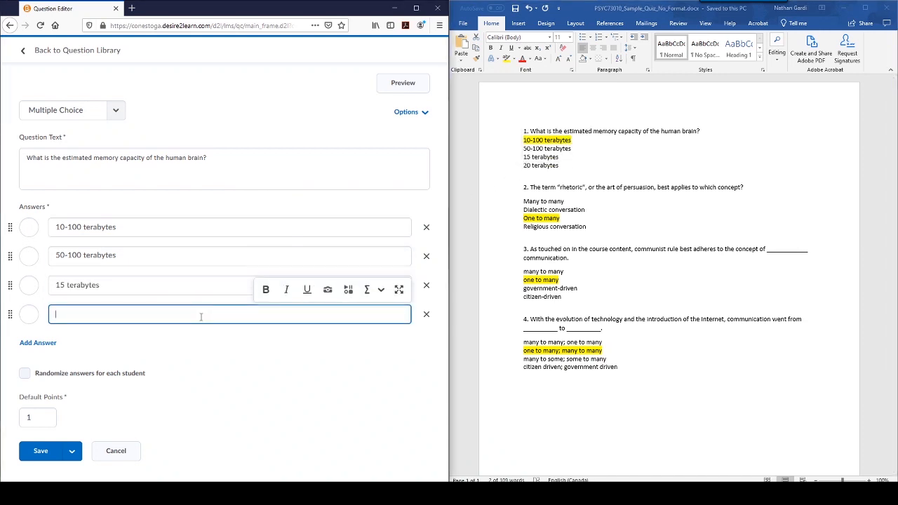
pyautogui.write('20 terabytes')
pyautogui.click(26, 233)
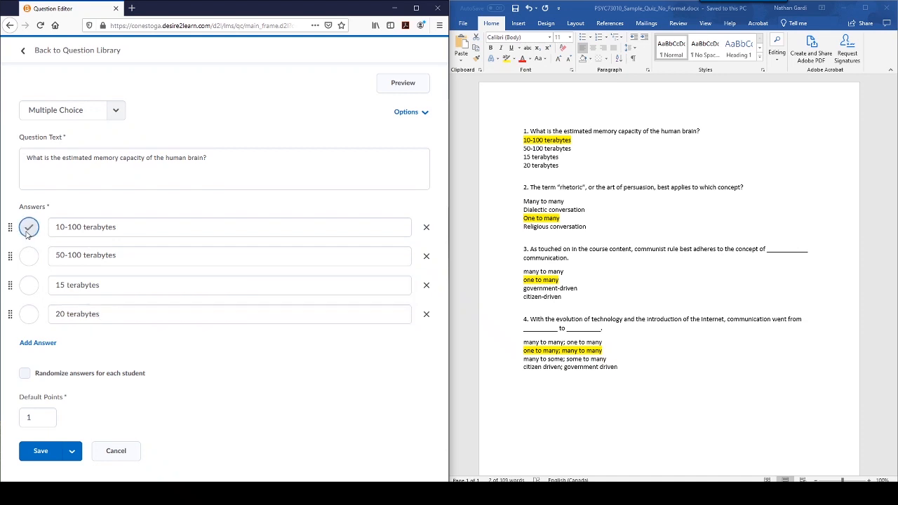
# Enable randomized answers for each student and save the question to the Week 11 section
pyautogui.click(26, 374)
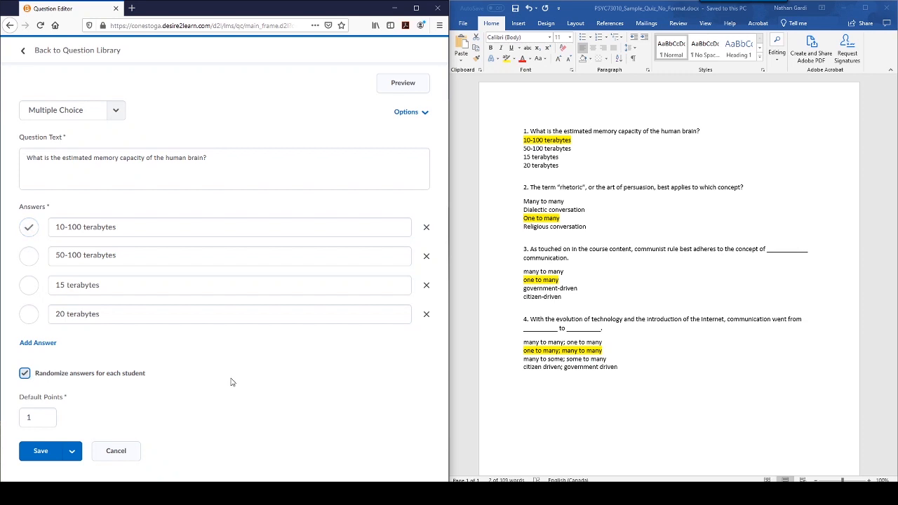
pyautogui.click(25, 451)
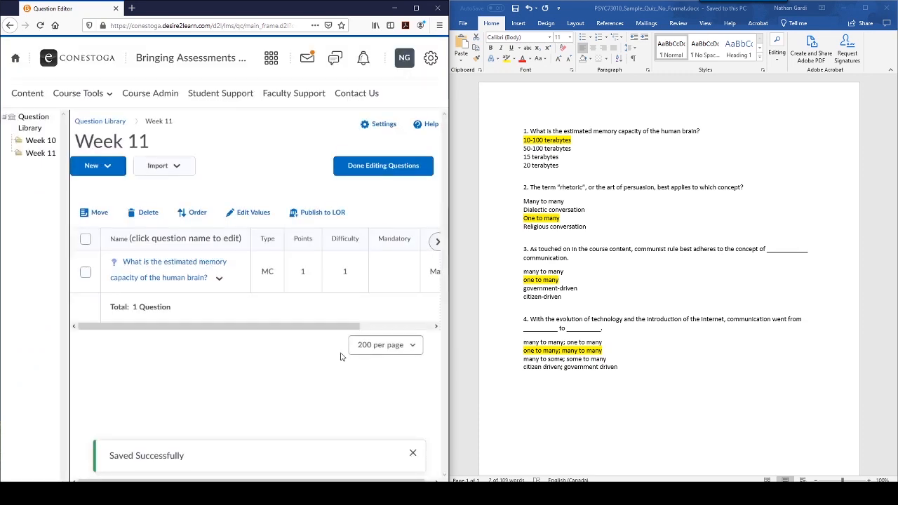
# Switch to the eConestoga Quiz Text Conversion Tool page and examine its format instructions for multiple choice, true or false and multi-select questions
pyautogui.click(415, 9)
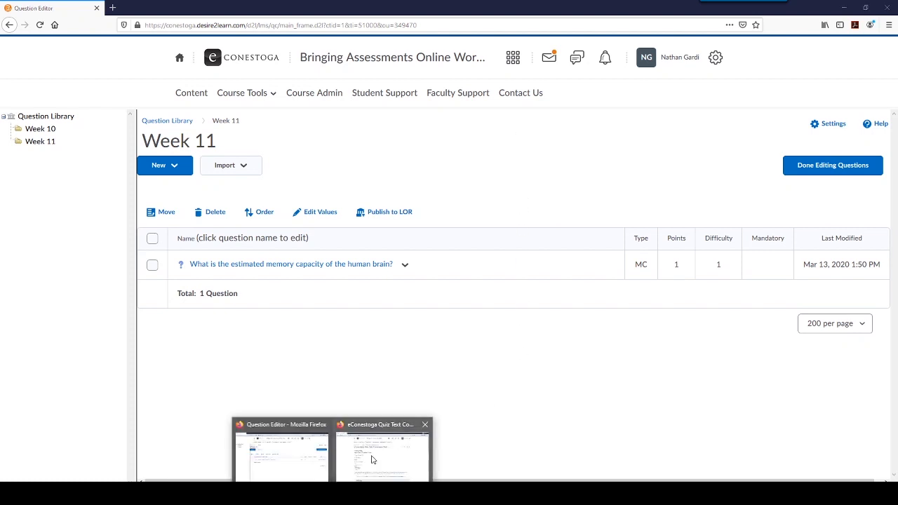
pyautogui.click(374, 457)
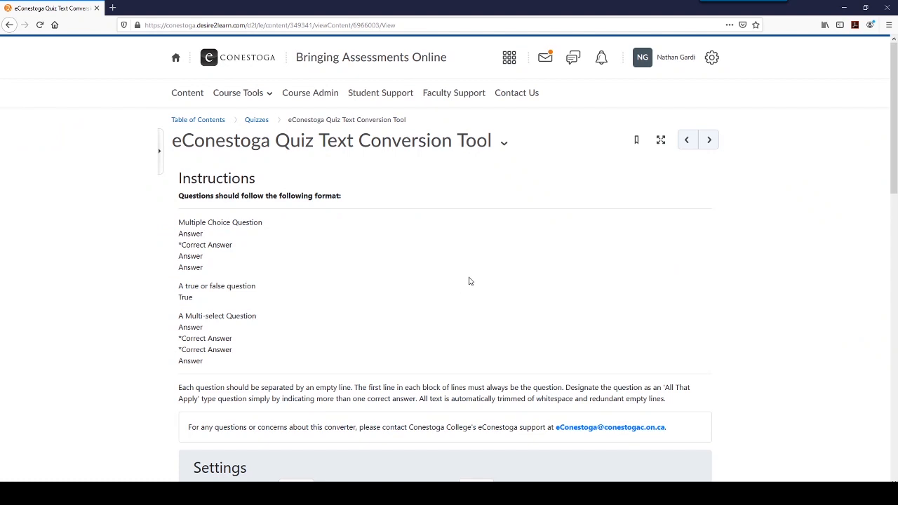
pyautogui.scroll(-3, 469, 284)
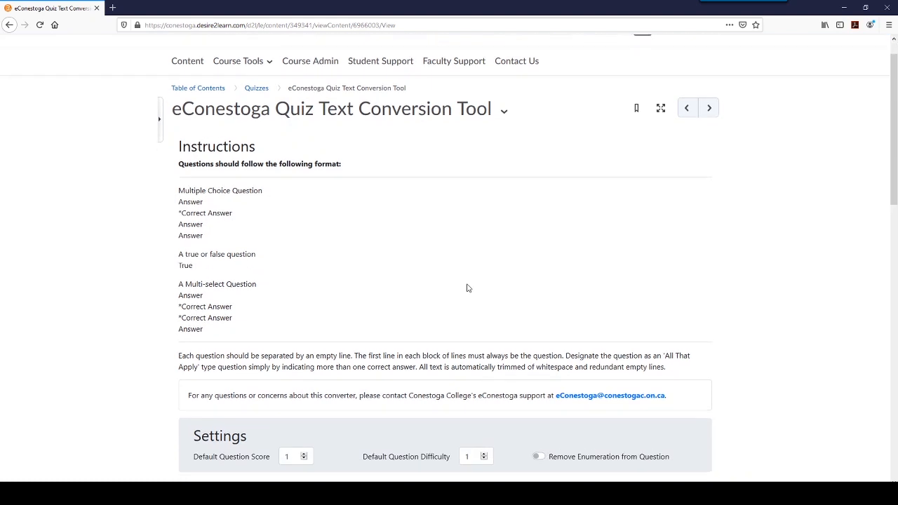
pyautogui.moveTo(176, 79); pyautogui.dragTo(287, 225)
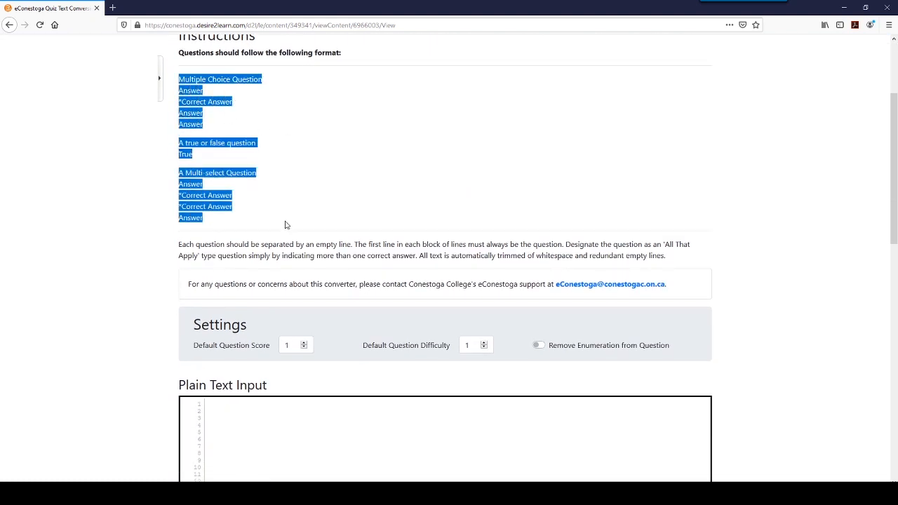
pyautogui.click(284, 226)
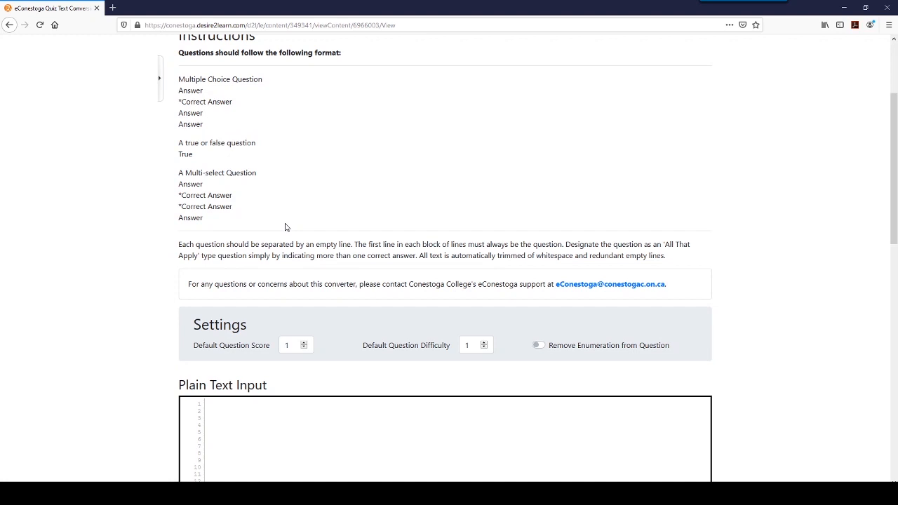
pyautogui.scroll(1, 397, 161)
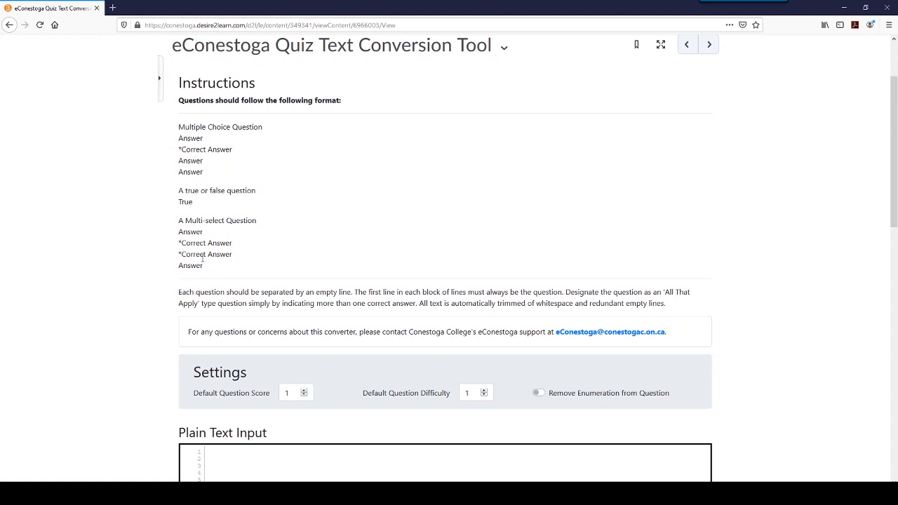
pyautogui.scroll(3, 225, 249)
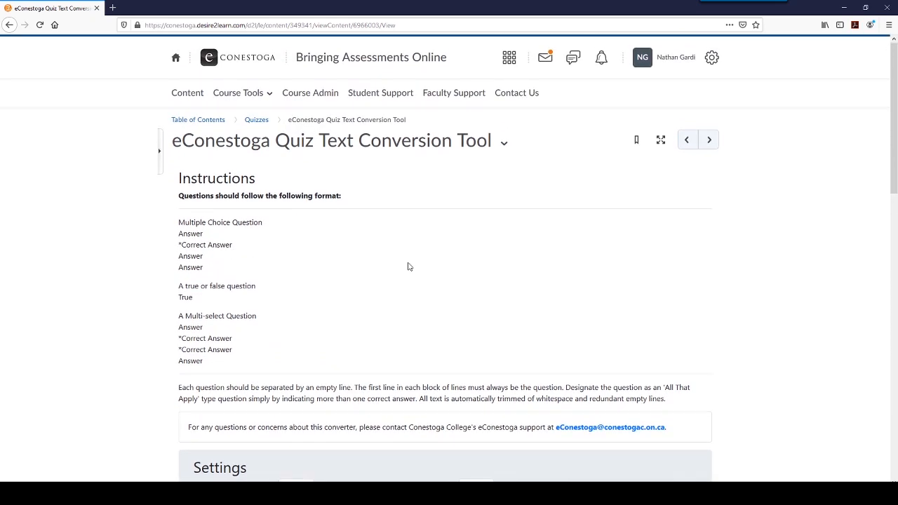
pyautogui.scroll(-3, 409, 265)
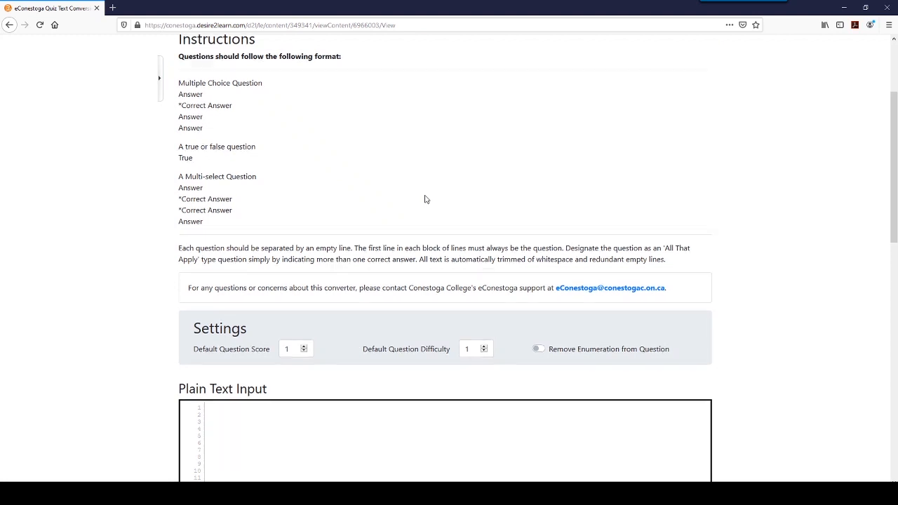
pyautogui.scroll(1, 424, 200)
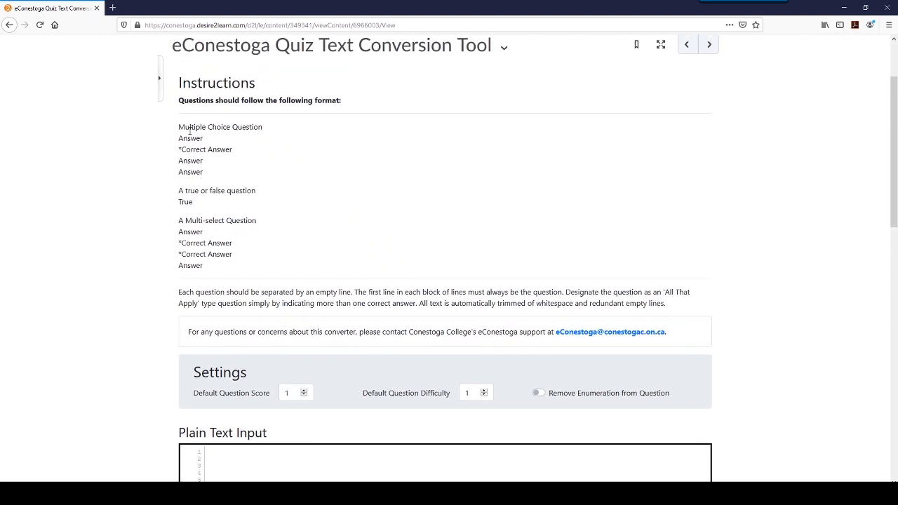
pyautogui.moveTo(179, 126); pyautogui.dragTo(348, 174)
pyautogui.click(344, 179)
pyautogui.moveTo(184, 149); pyautogui.dragTo(170, 147)
pyautogui.click(309, 166)
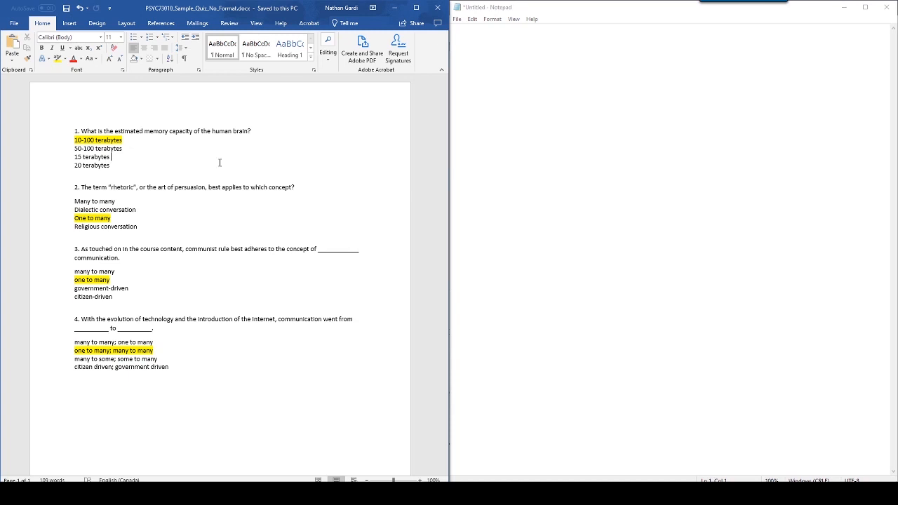
# Copy all four questions with their answers from the Word document into the blank Notepad file as plain text
pyautogui.moveTo(170, 164); pyautogui.dragTo(35, 140)
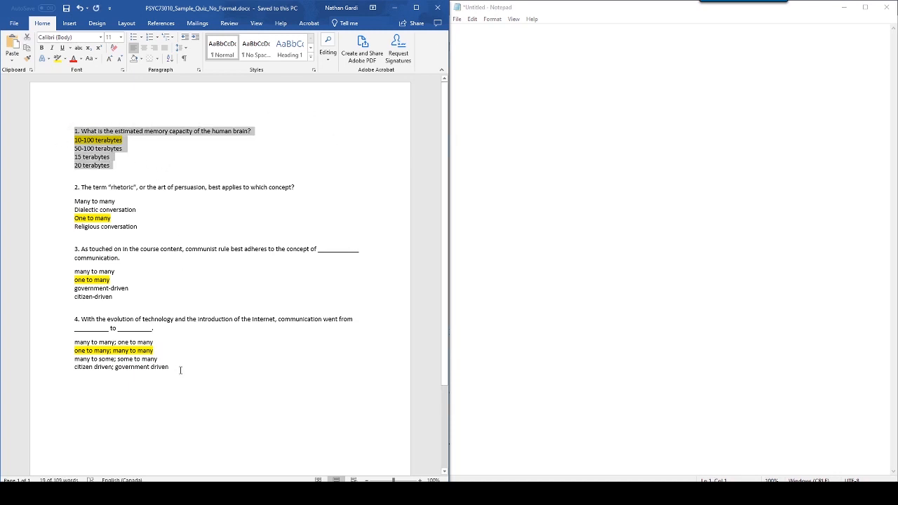
pyautogui.moveTo(180, 370); pyautogui.dragTo(29, 131)
pyautogui.hotkey('ctrl', 'c')
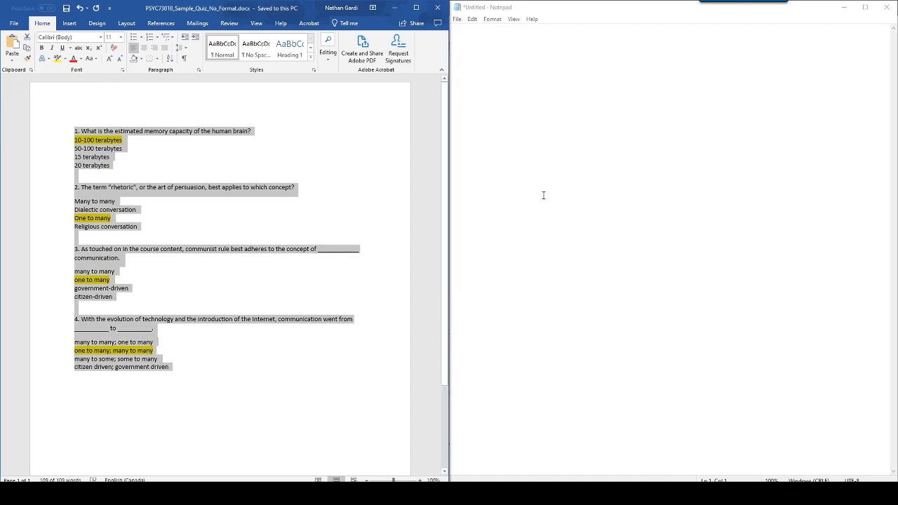
pyautogui.click(543, 195)
pyautogui.hotkey('ctrl', 'v')
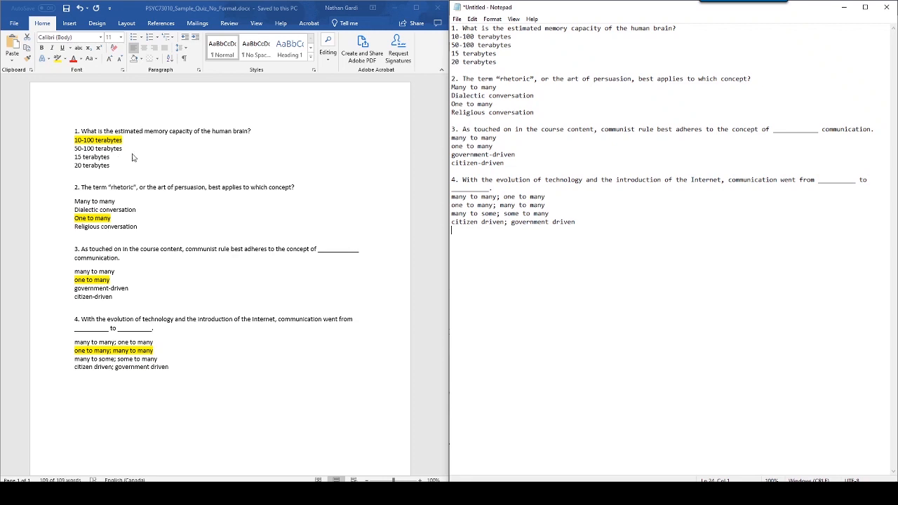
# Put an asterisk before the correct answers in Notepad: "10-100 terabytes", both "one to many" answers and "one to many; many to many"
pyautogui.click(452, 45)
pyautogui.write('*')
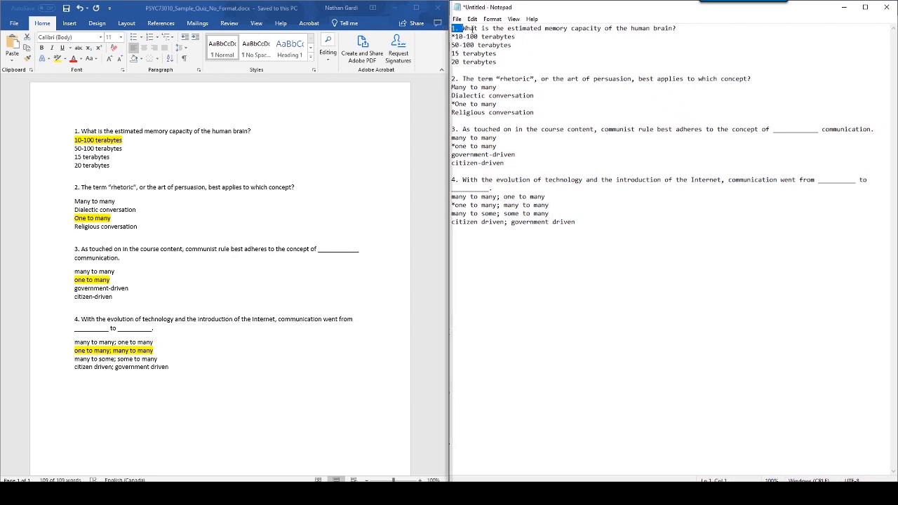
pyautogui.click(565, 55)
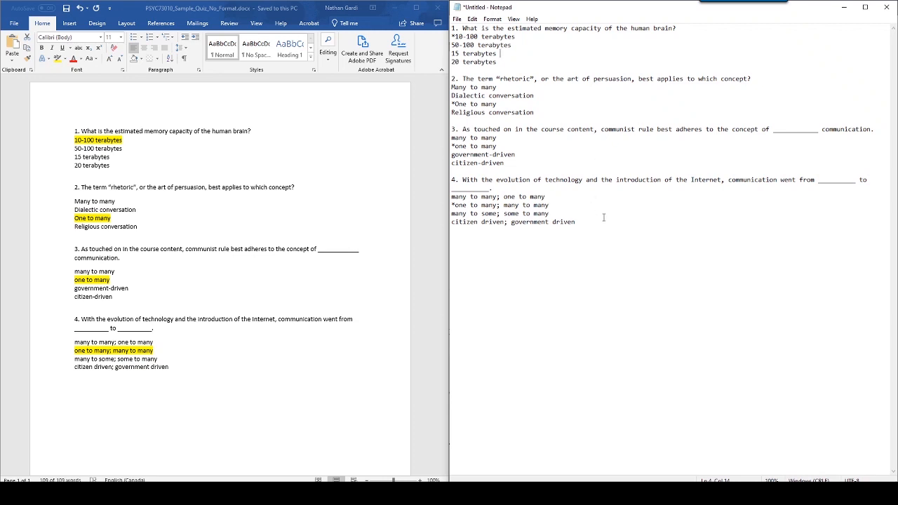
pyautogui.moveTo(604, 218); pyautogui.dragTo(427, 19)
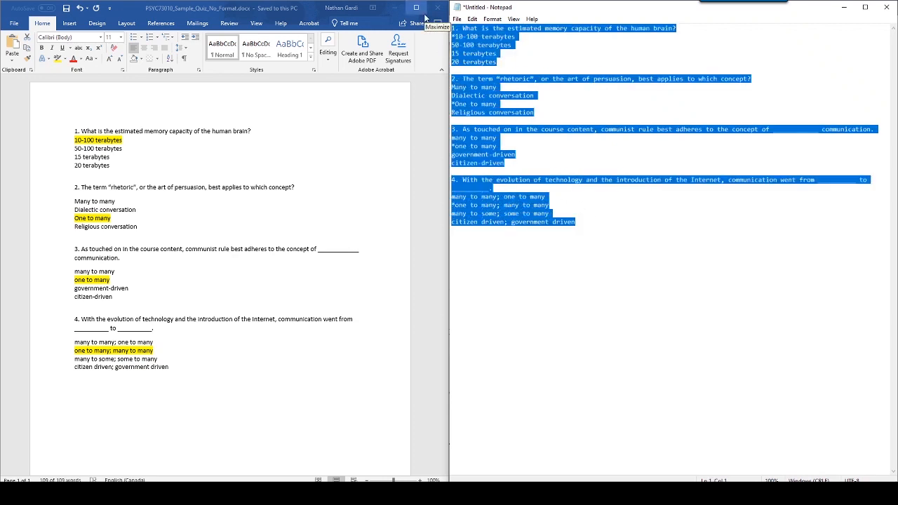
pyautogui.click(506, 28)
pyautogui.moveTo(463, 28); pyautogui.dragTo(440, 31)
pyautogui.click(463, 79)
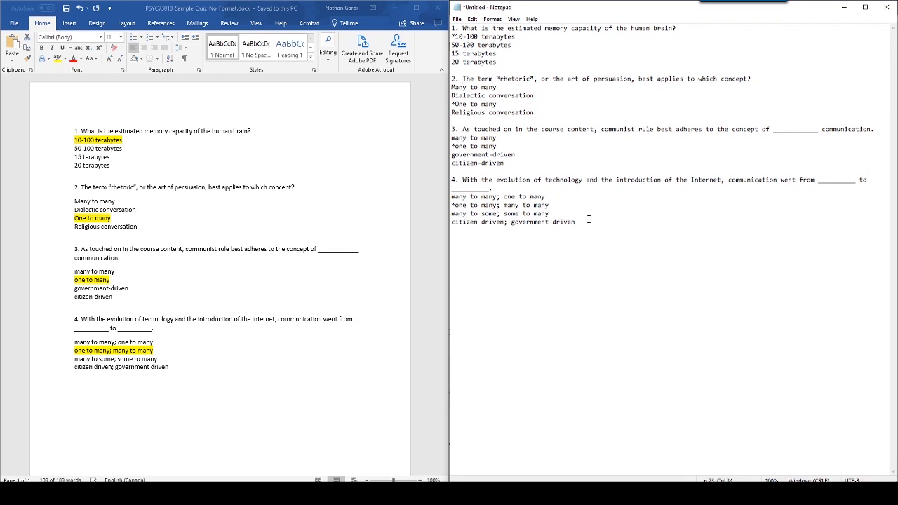
# Copy all four marked questions from Notepad into the Plain Text Input of the eConestoga Quiz Text Conversion Tool
pyautogui.moveTo(586, 220); pyautogui.dragTo(300, 4)
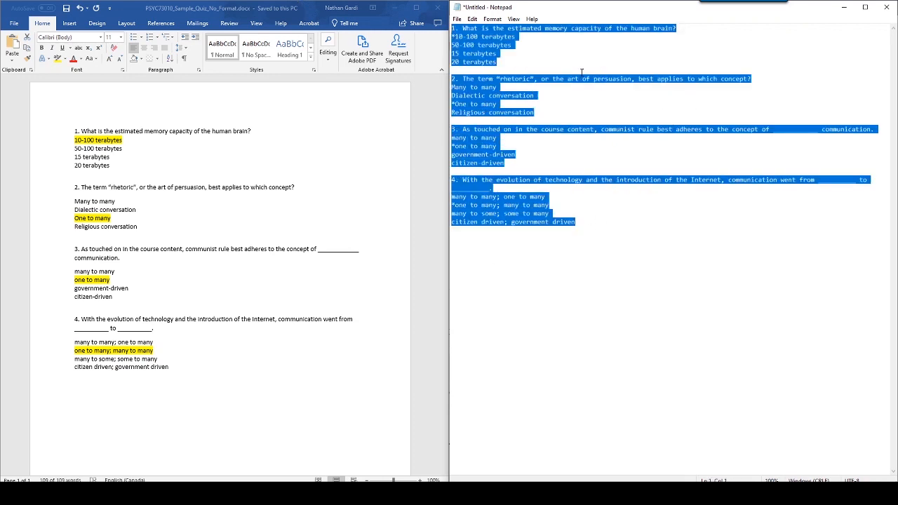
pyautogui.rightClick(501, 35)
pyautogui.click(537, 79)
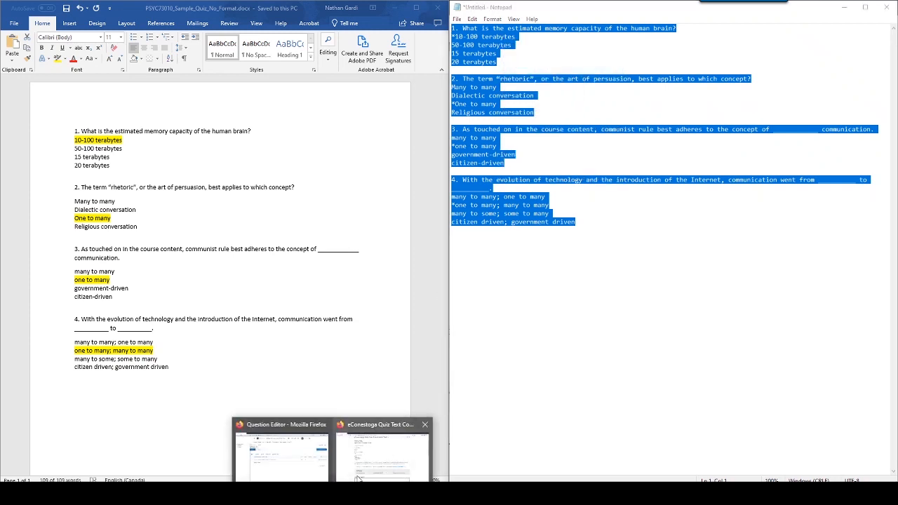
pyautogui.click(366, 469)
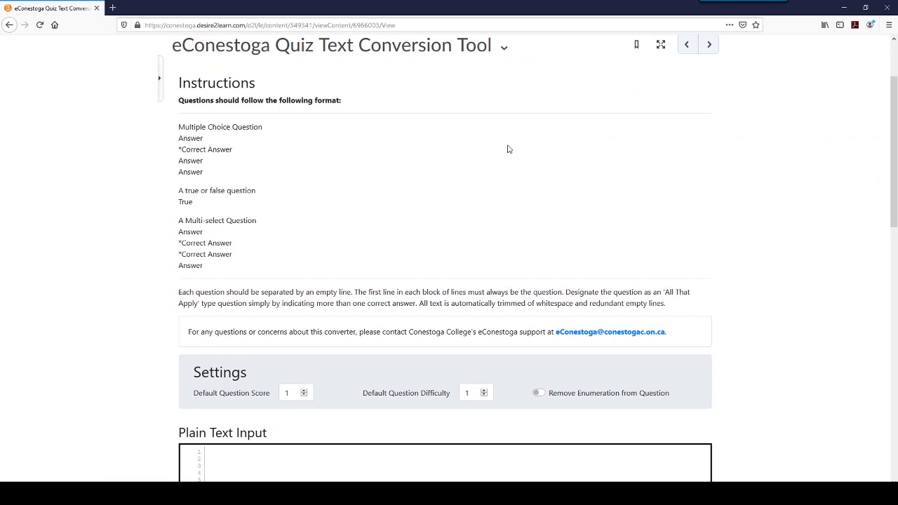
pyautogui.scroll(3, 508, 147)
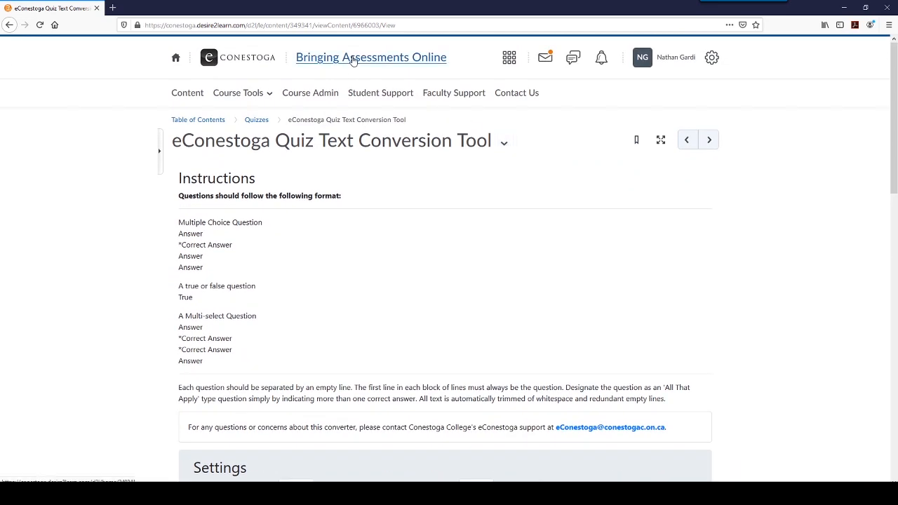
pyautogui.scroll(-7, 405, 104)
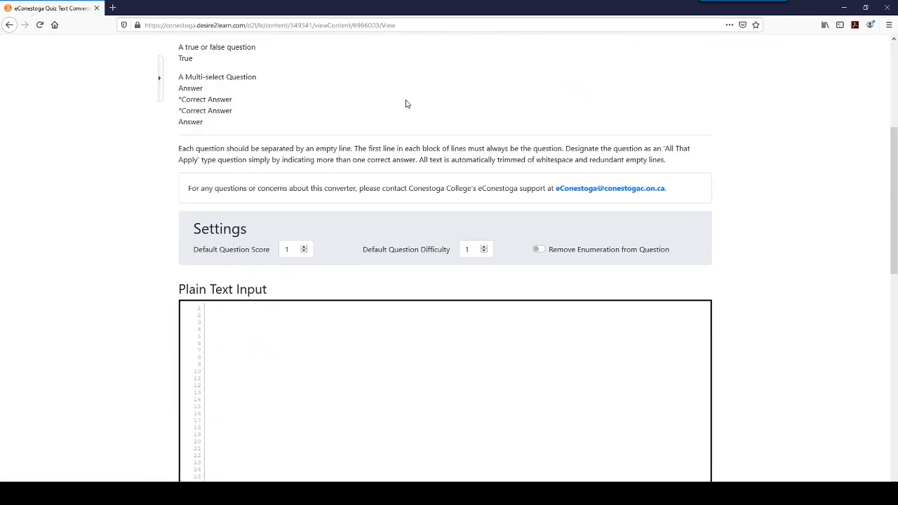
pyautogui.hotkey('ctrl', 'v')
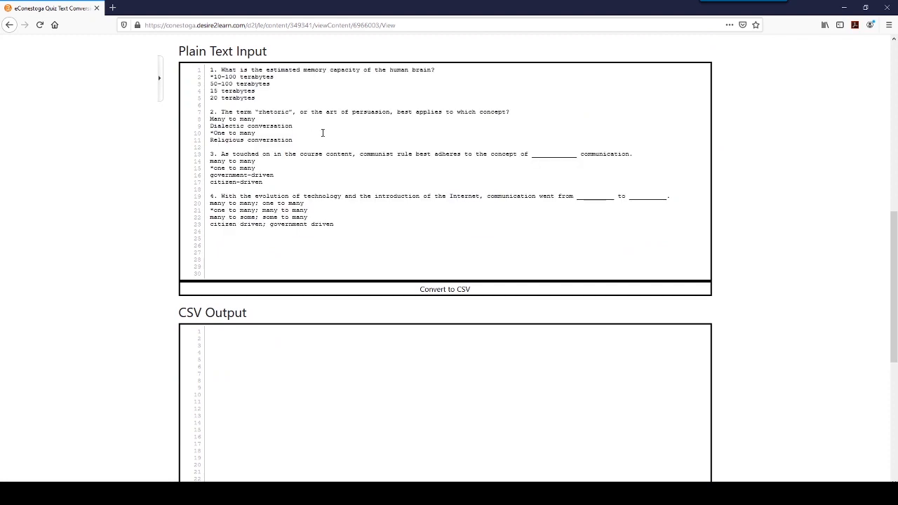
# Enable Remove Enumeration from Question in the conversion tool's settings
pyautogui.scroll(1, 791, 156)
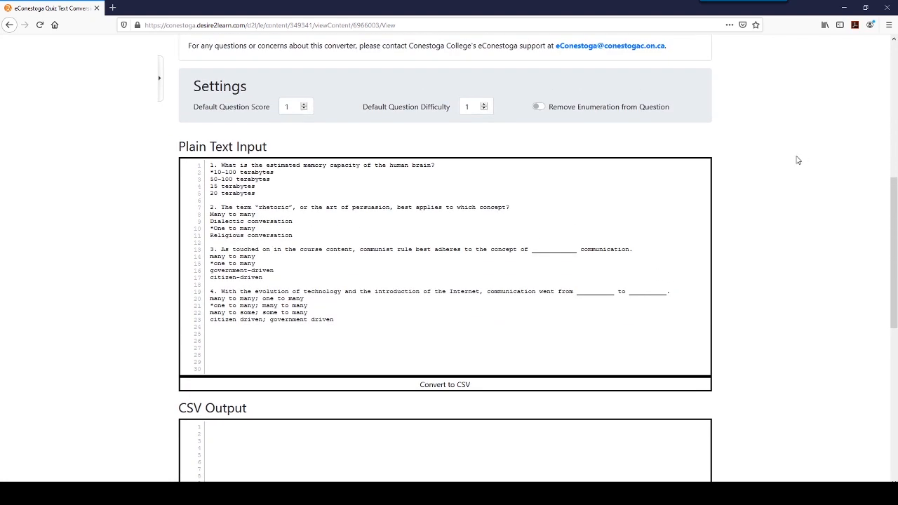
pyautogui.moveTo(222, 165); pyautogui.dragTo(186, 165)
pyautogui.moveTo(221, 207); pyautogui.dragTo(197, 207)
pyautogui.moveTo(222, 249); pyautogui.dragTo(208, 249)
pyautogui.click(538, 107)
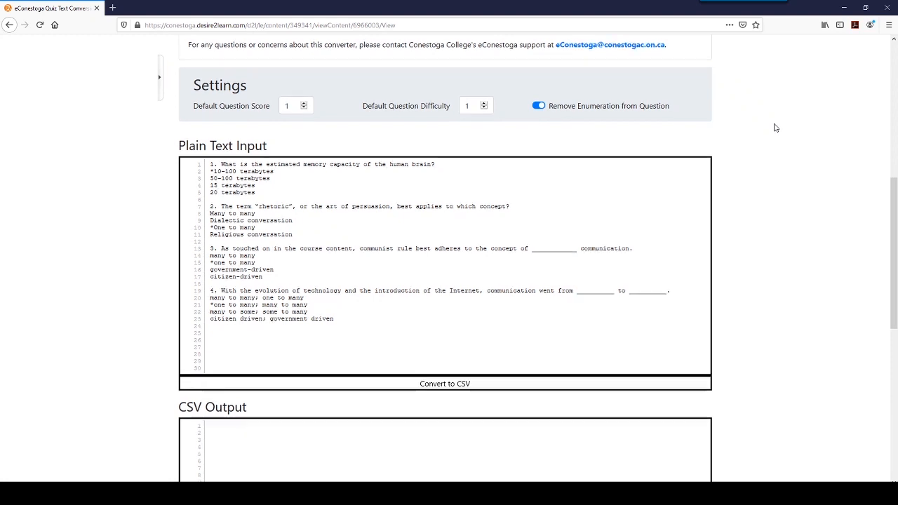
pyautogui.scroll(-1, 369, 85)
pyautogui.scroll(1, 295, 65)
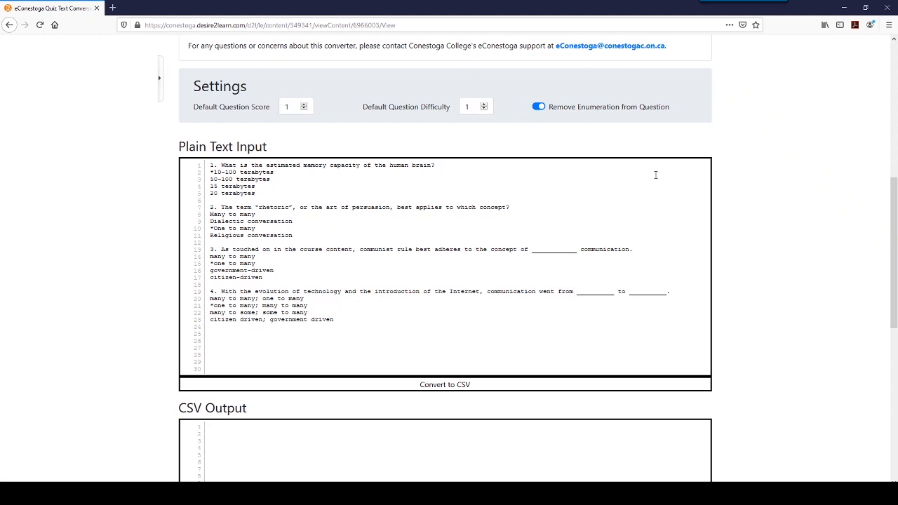
# Convert the plain text questions to CSV and compare the output with the input
pyautogui.scroll(-4, 618, 198)
pyautogui.scroll(-2, 618, 198)
pyautogui.click(470, 194)
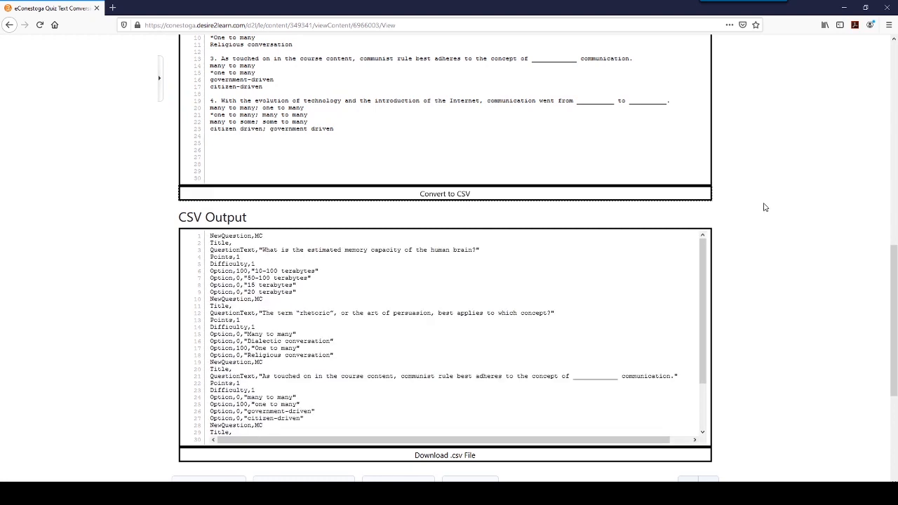
pyautogui.scroll(3, 717, 182)
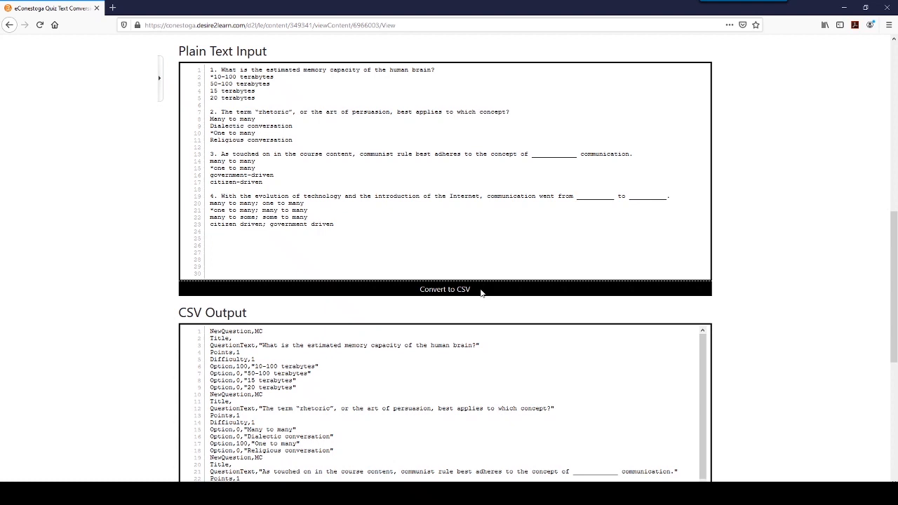
# Download the CSV output and save it as the file quiz.csv
pyautogui.scroll(-5, 491, 293)
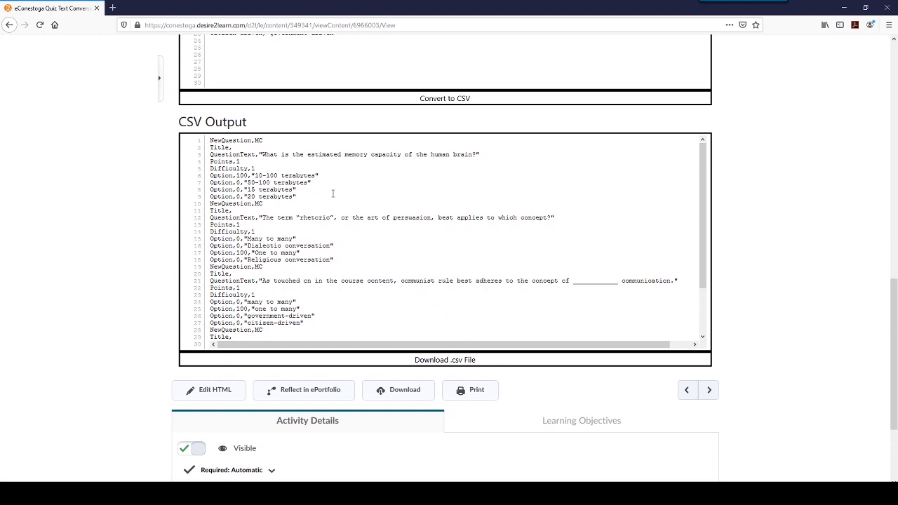
pyautogui.click(461, 362)
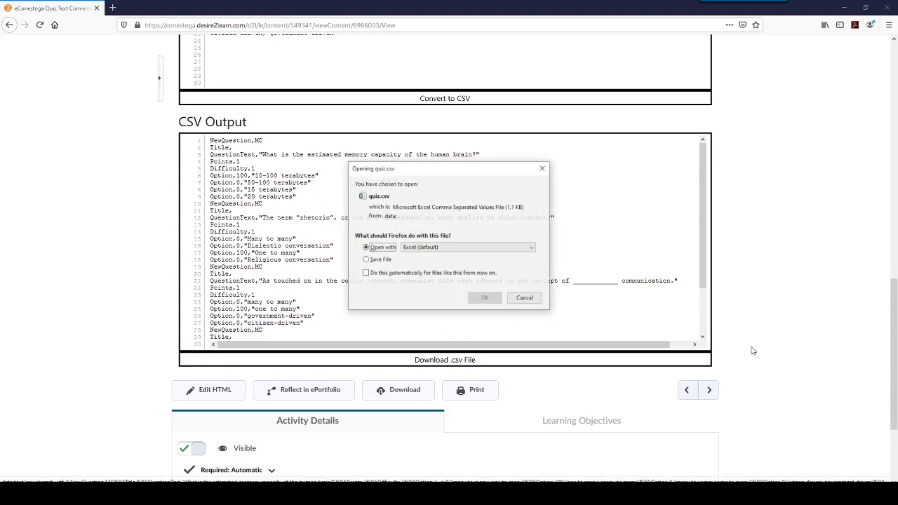
pyautogui.click(384, 260)
pyautogui.click(474, 299)
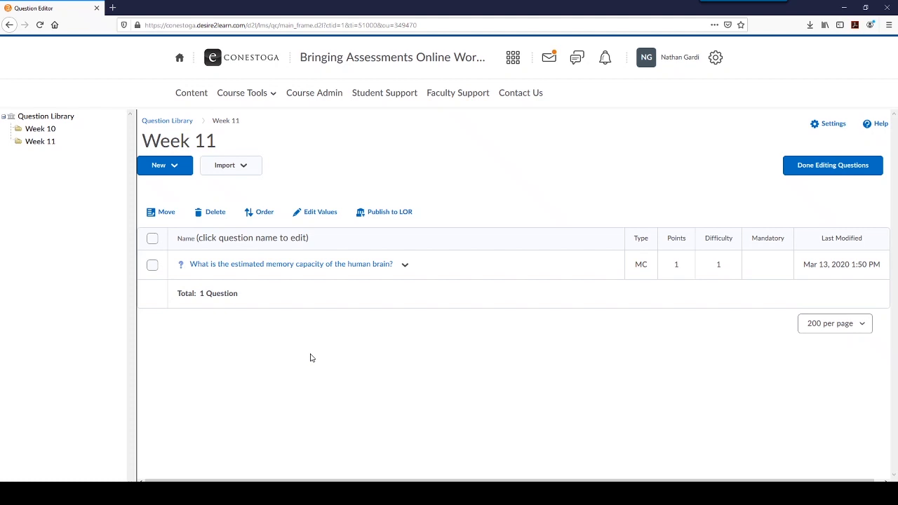
# Upload the file quiz.csv from the Desktop as a question import for the Week 11 section
pyautogui.click(230, 169)
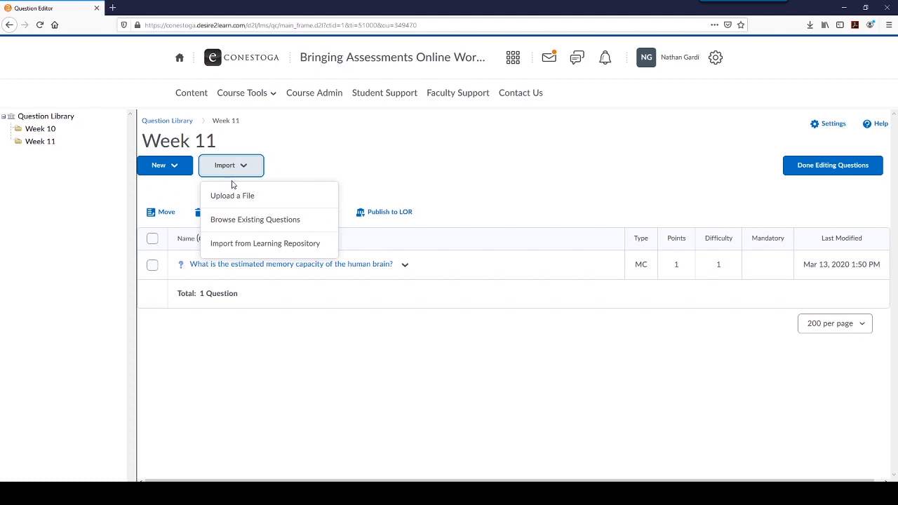
pyautogui.click(237, 200)
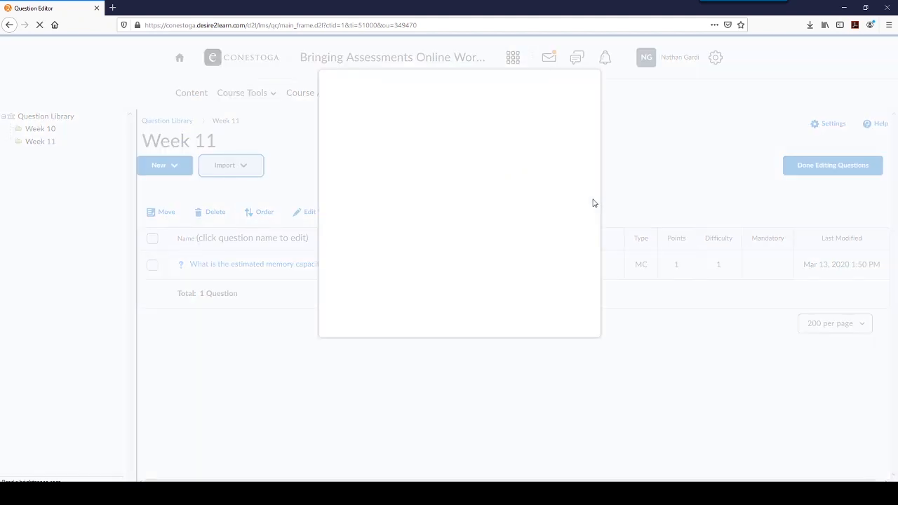
pyautogui.moveTo(347, 258); pyautogui.dragTo(425, 263)
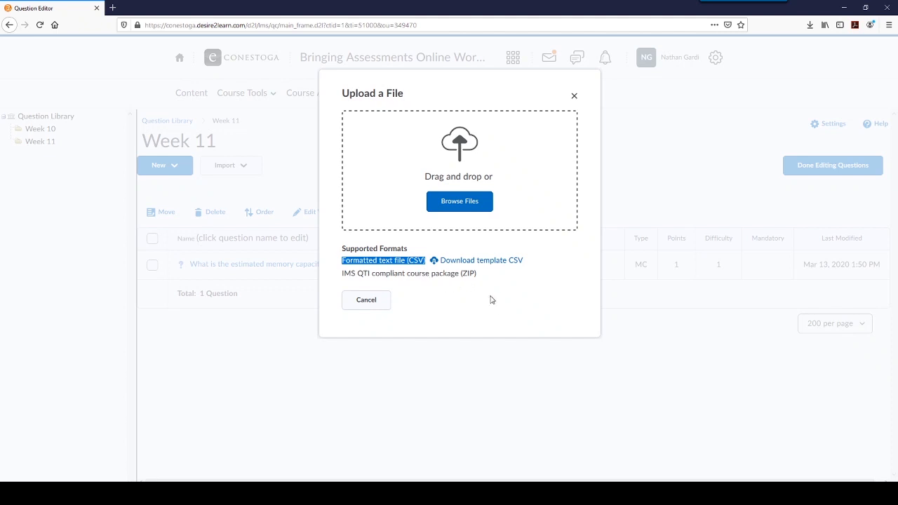
pyautogui.click(459, 201)
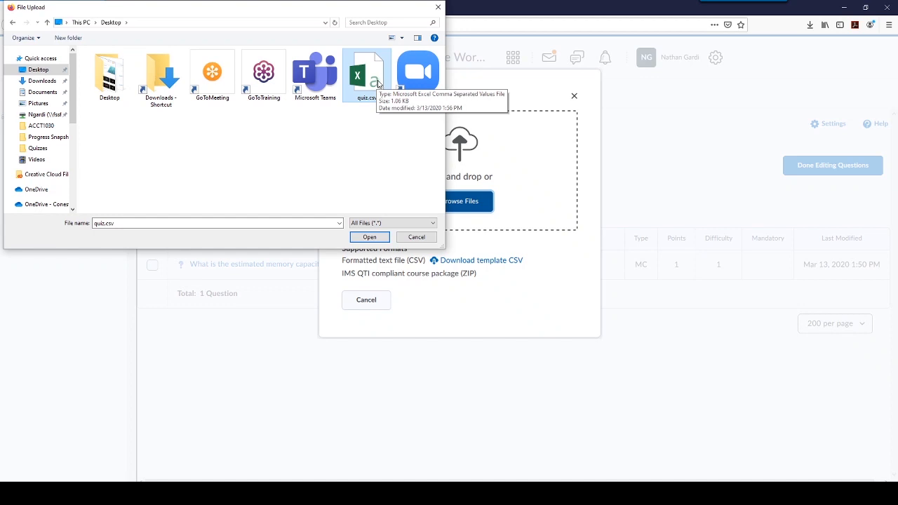
pyautogui.doubleClick(377, 84)
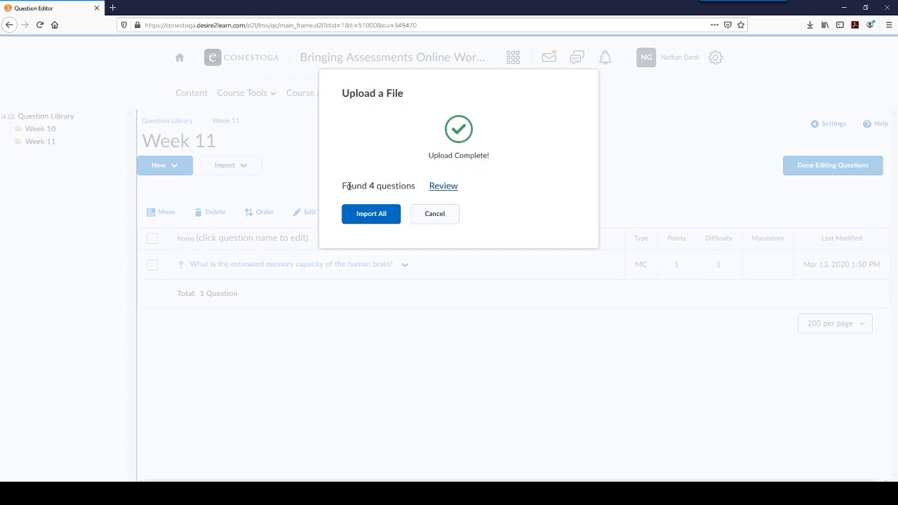
# Check the number of questions found in the upload against the plain text in the conversion tool
pyautogui.moveTo(343, 185); pyautogui.dragTo(415, 186)
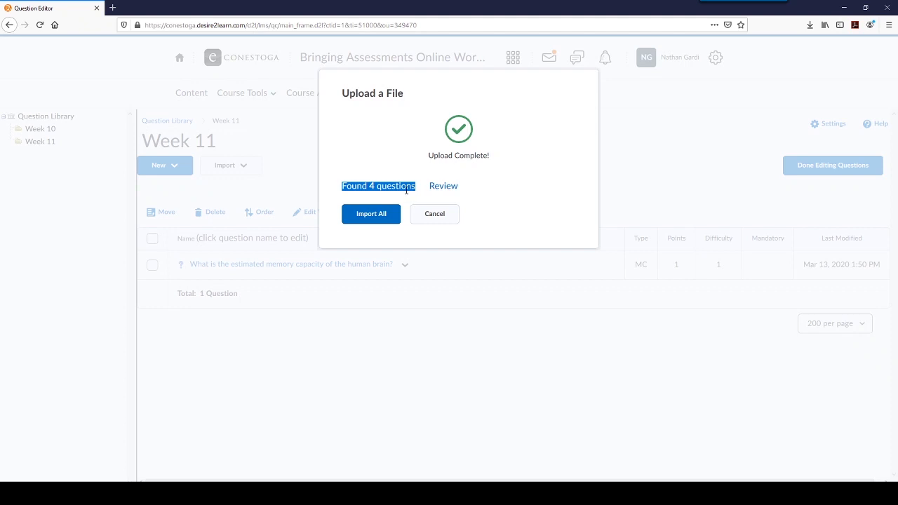
pyautogui.moveTo(333, 495)
pyautogui.click(385, 443)
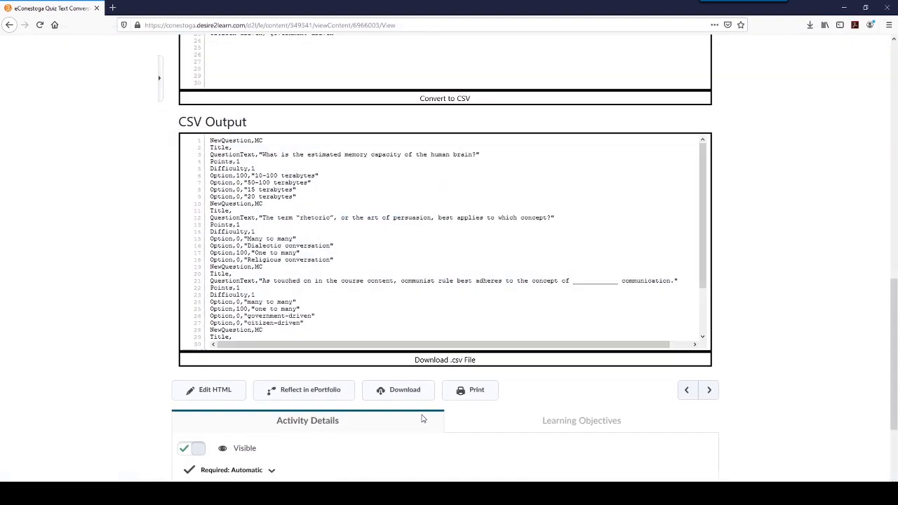
pyautogui.scroll(5, 289, 254)
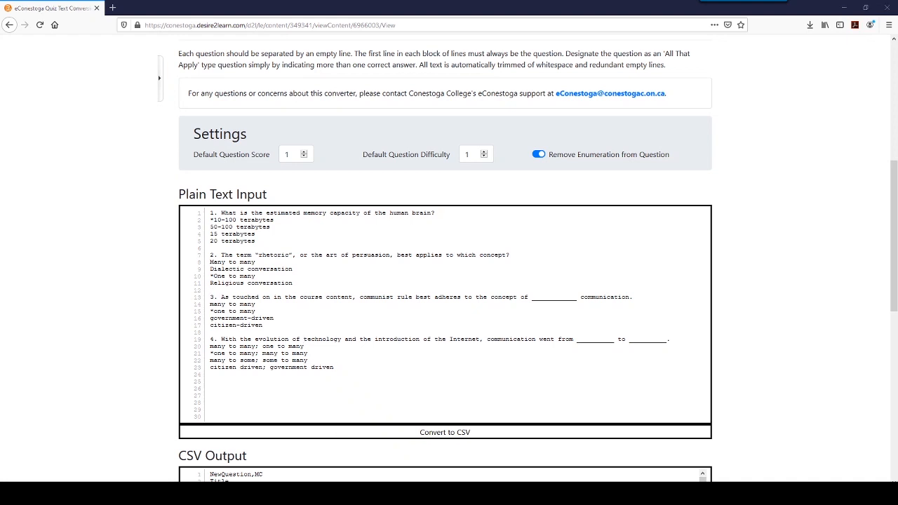
pyautogui.moveTo(333, 495)
pyautogui.click(298, 456)
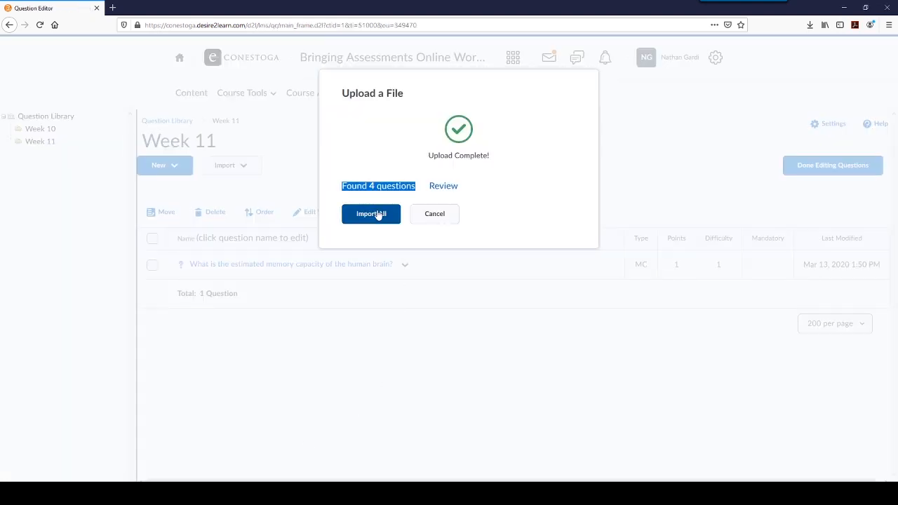
# Review the uploaded questions, preview the one on the brain's memory capacity, and import all of them into Week 11
pyautogui.click(440, 189)
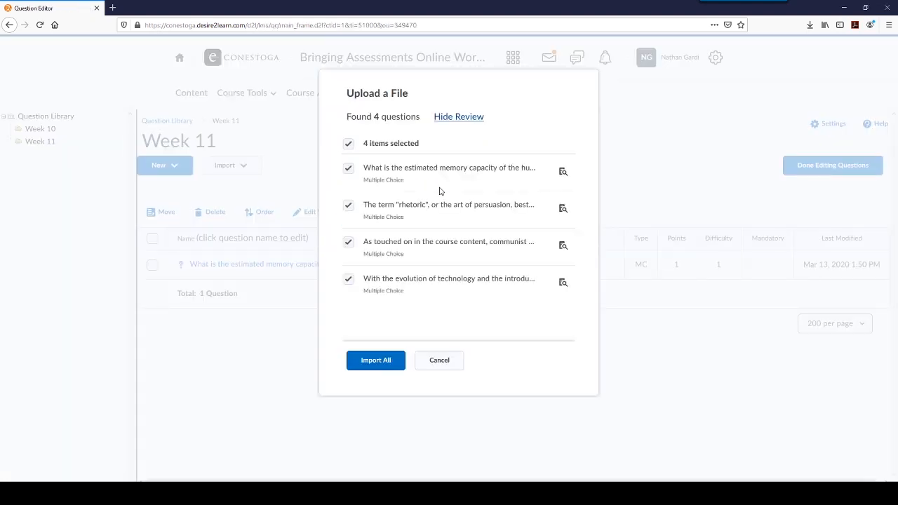
pyautogui.click(568, 175)
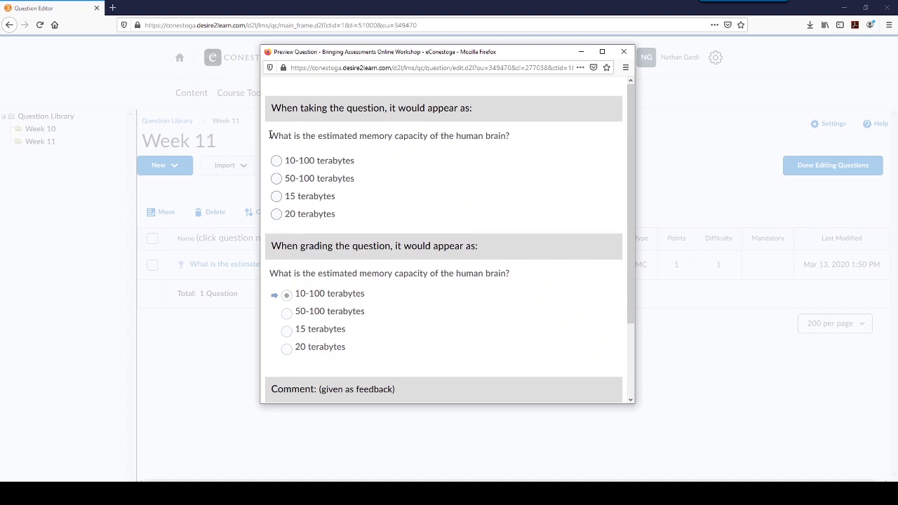
pyautogui.moveTo(270, 134); pyautogui.dragTo(509, 134)
pyautogui.click(499, 144)
pyautogui.moveTo(295, 293); pyautogui.dragTo(404, 302)
pyautogui.click(403, 302)
pyautogui.click(624, 51)
pyautogui.click(376, 360)
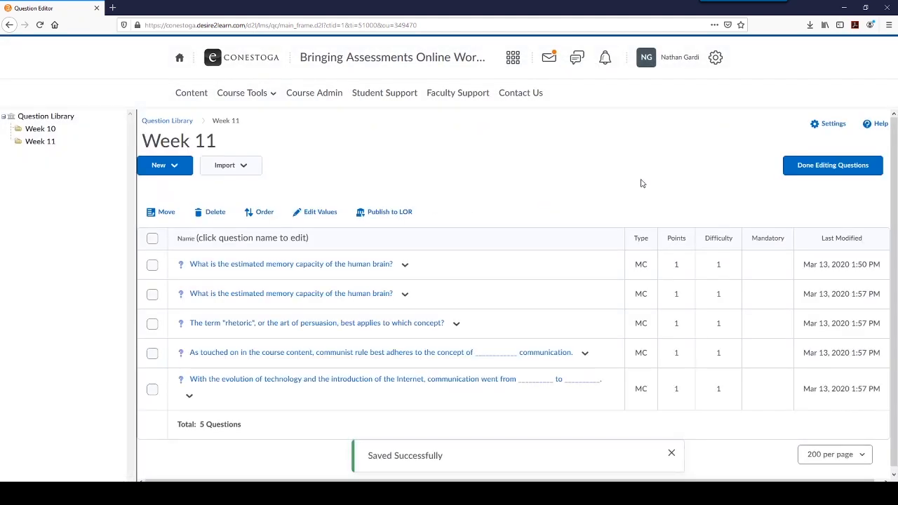
# Check the question type of each of the four imported questions in the Week 11 list
pyautogui.moveTo(628, 292); pyautogui.dragTo(659, 294)
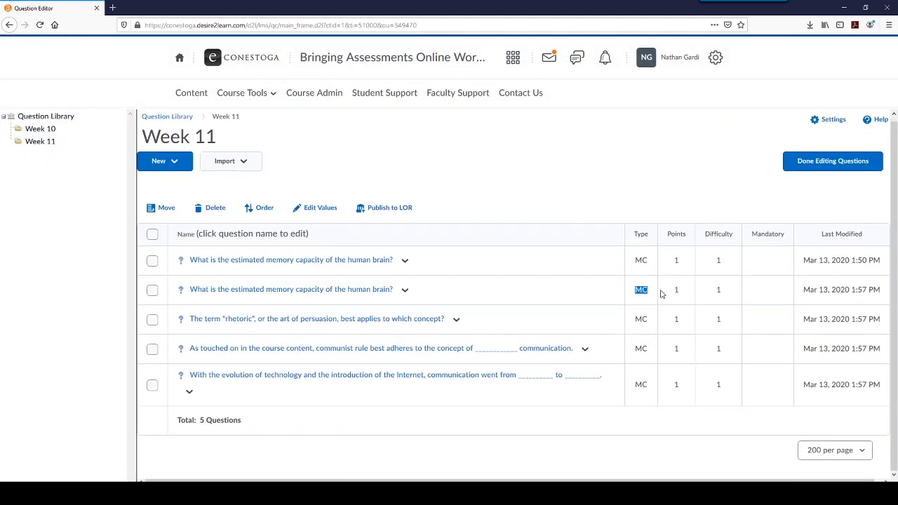
pyautogui.moveTo(634, 323); pyautogui.dragTo(660, 325)
pyautogui.moveTo(635, 352); pyautogui.dragTo(655, 358)
pyautogui.moveTo(634, 388); pyautogui.dragTo(650, 388)
pyautogui.click(651, 389)
# Edit the "rhetoric" question to randomize answers for each student and save it
pyautogui.click(456, 323)
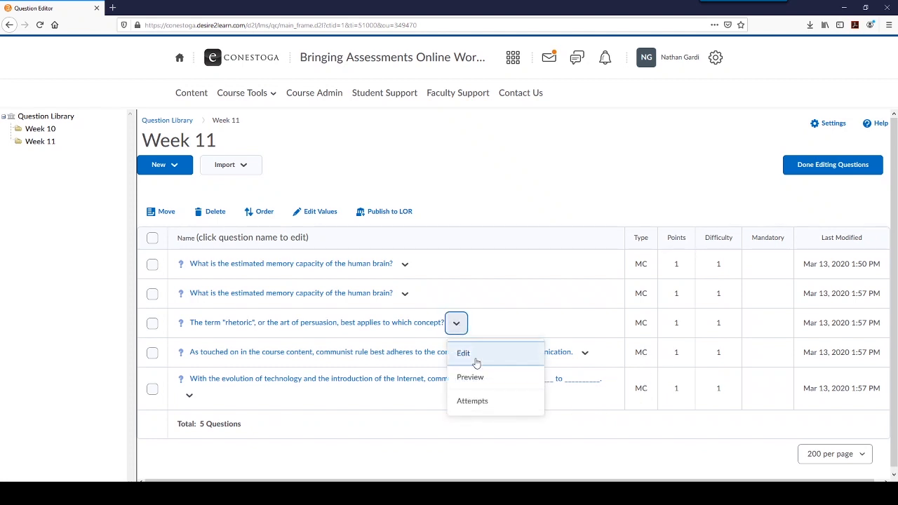
pyautogui.click(477, 363)
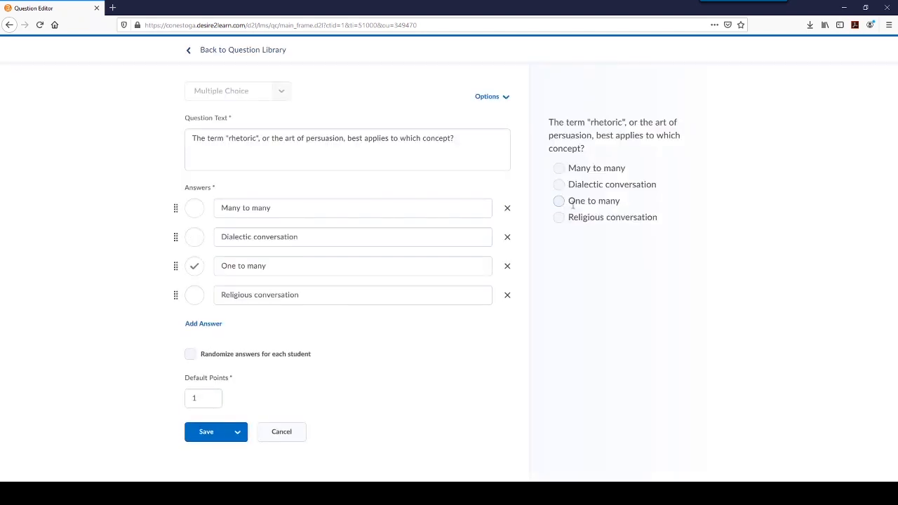
pyautogui.click(258, 169)
pyautogui.click(338, 116)
pyautogui.click(397, 149)
pyautogui.click(192, 357)
pyautogui.click(206, 433)
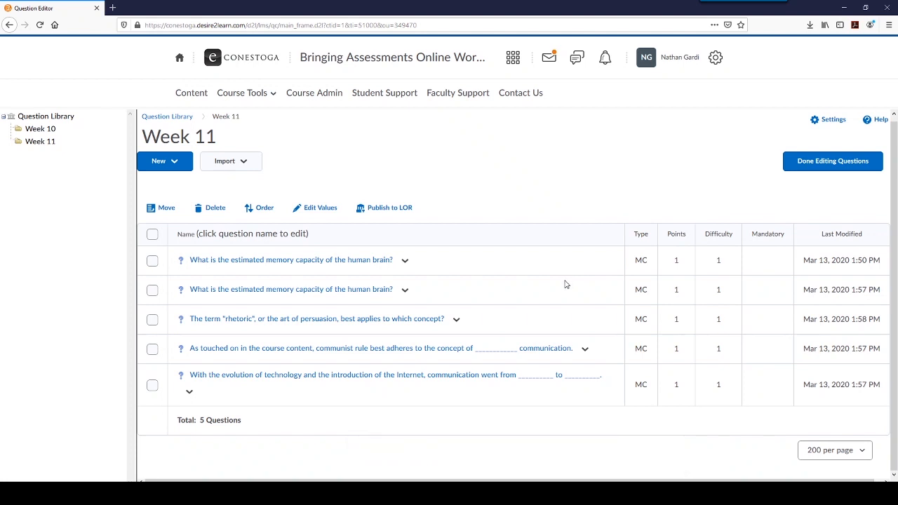
# Preview the question about communist rule and return to the Week 11 question list
pyautogui.click(589, 349)
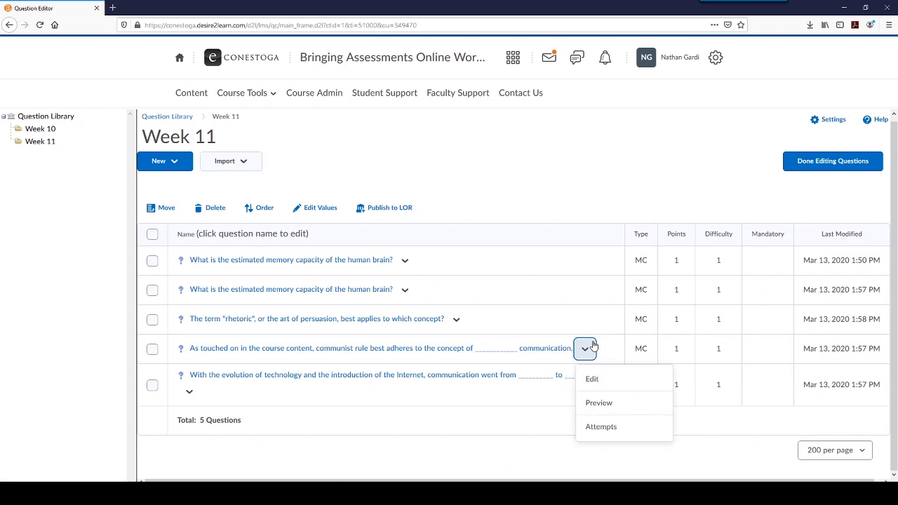
pyautogui.click(609, 403)
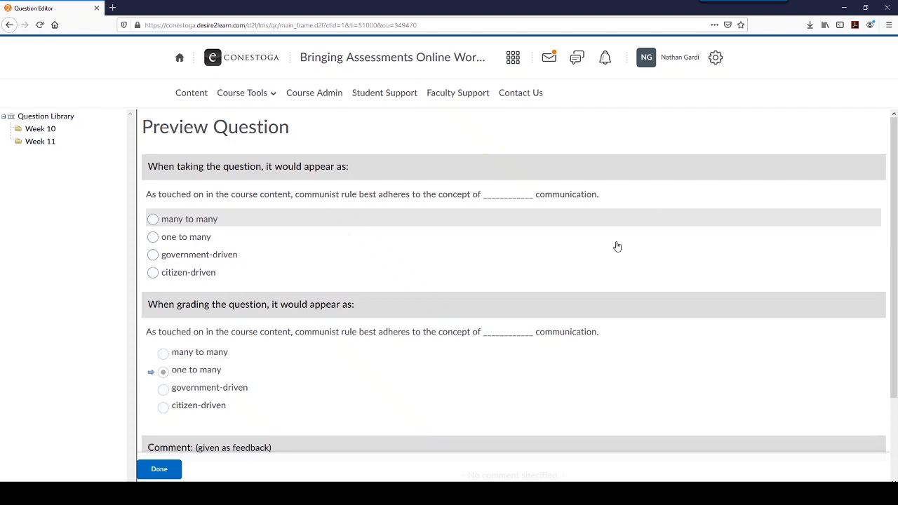
pyautogui.click(158, 468)
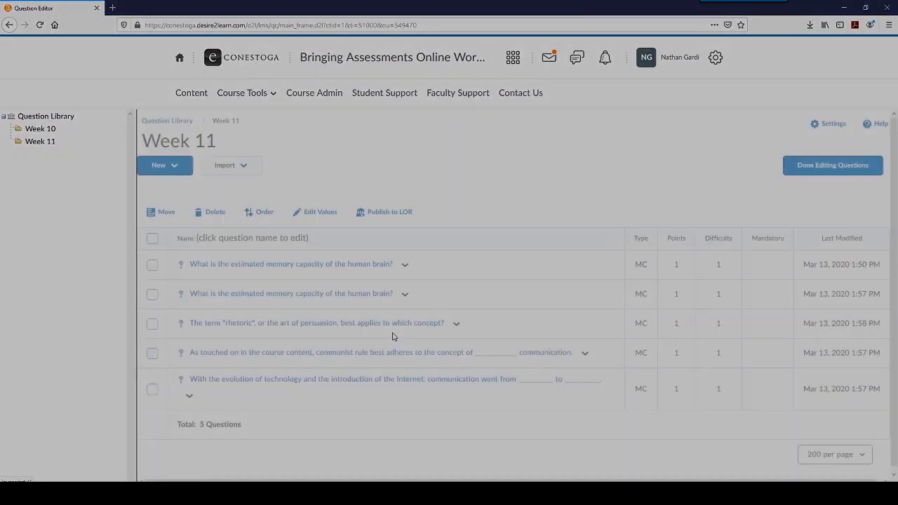